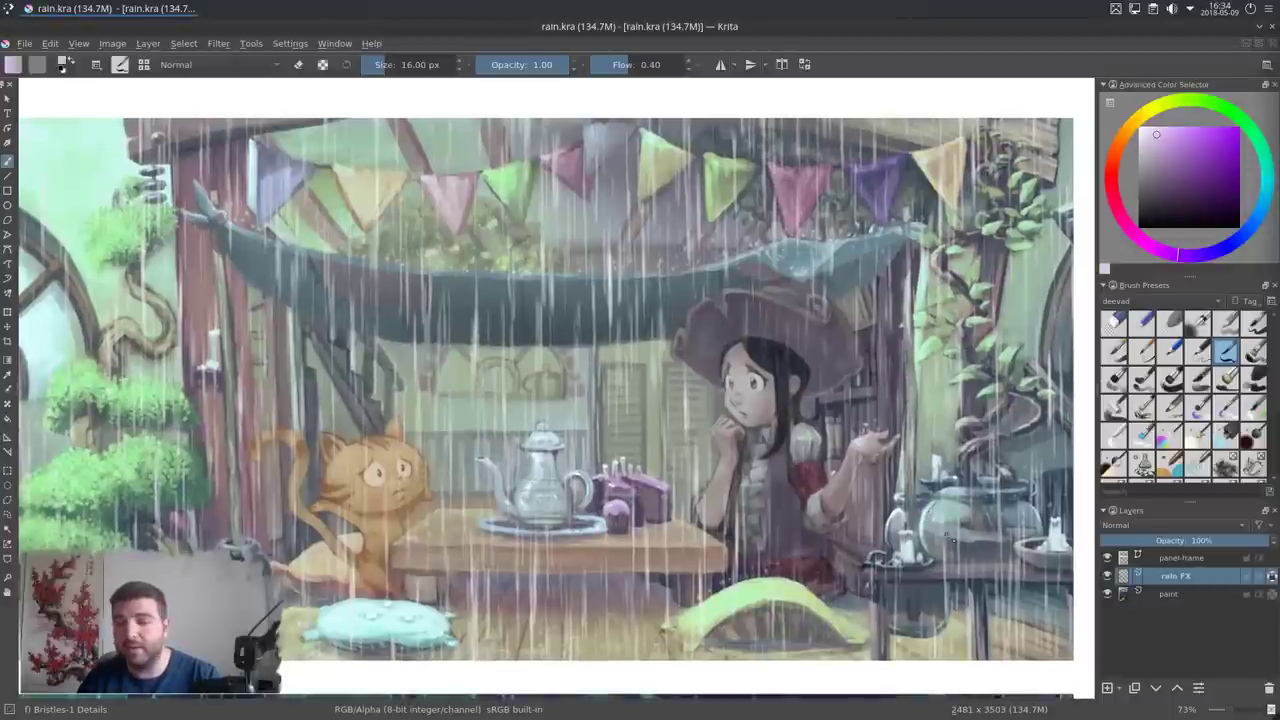
- Toggle the rain FX layer off and on twice to compare the panel with and without rain
click(1107, 577)
click(1107, 577)
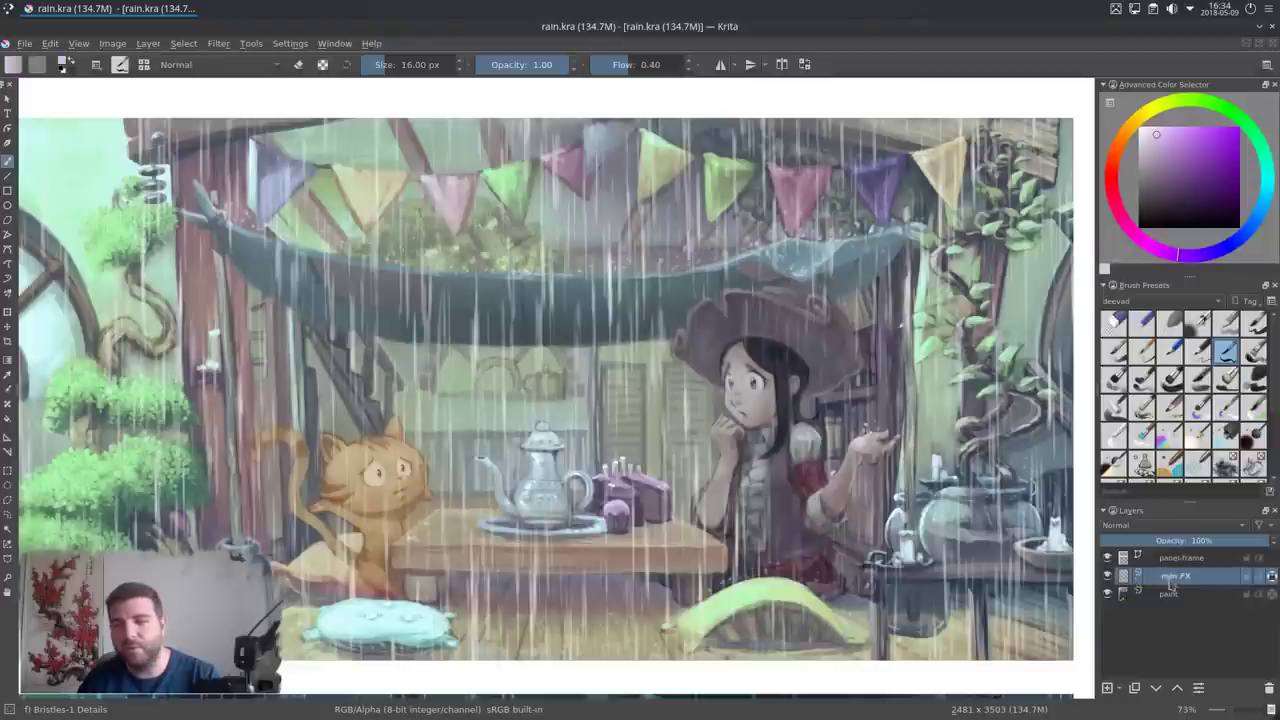
click(1107, 577)
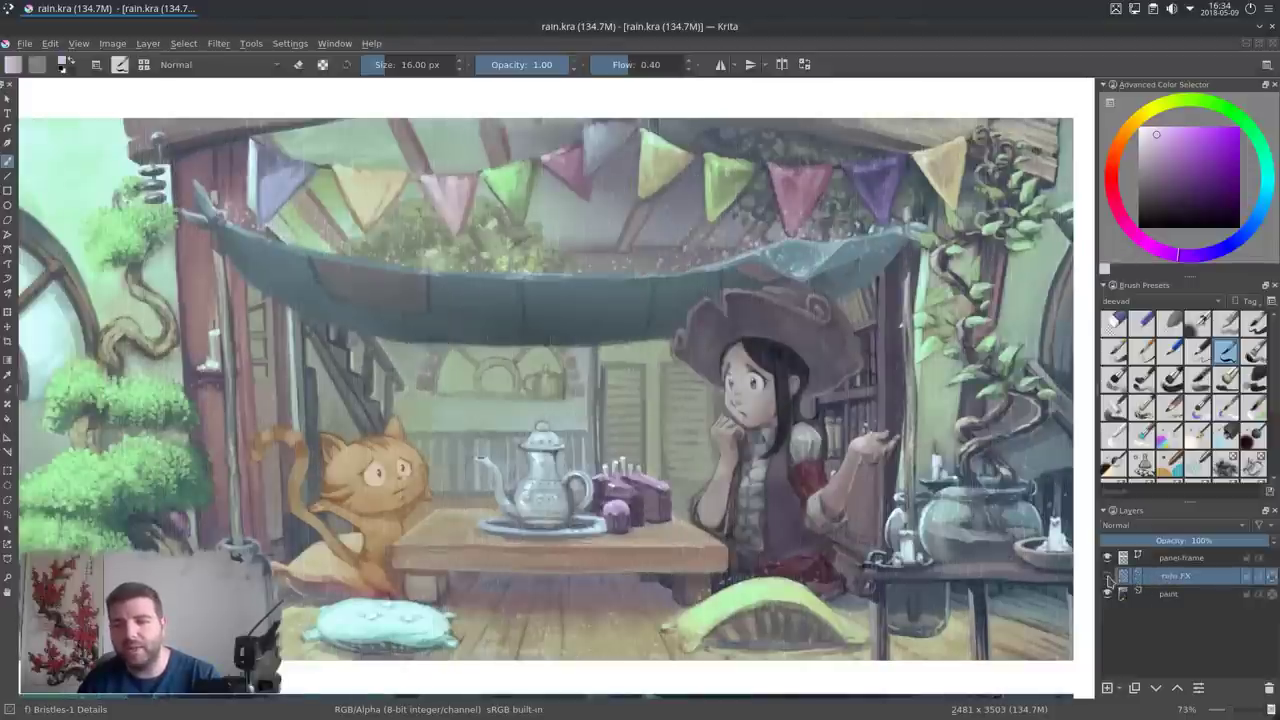
click(1107, 577)
- Delete the rain FX layer and survey the painting around the girl, awning and bunting
click(1267, 689)
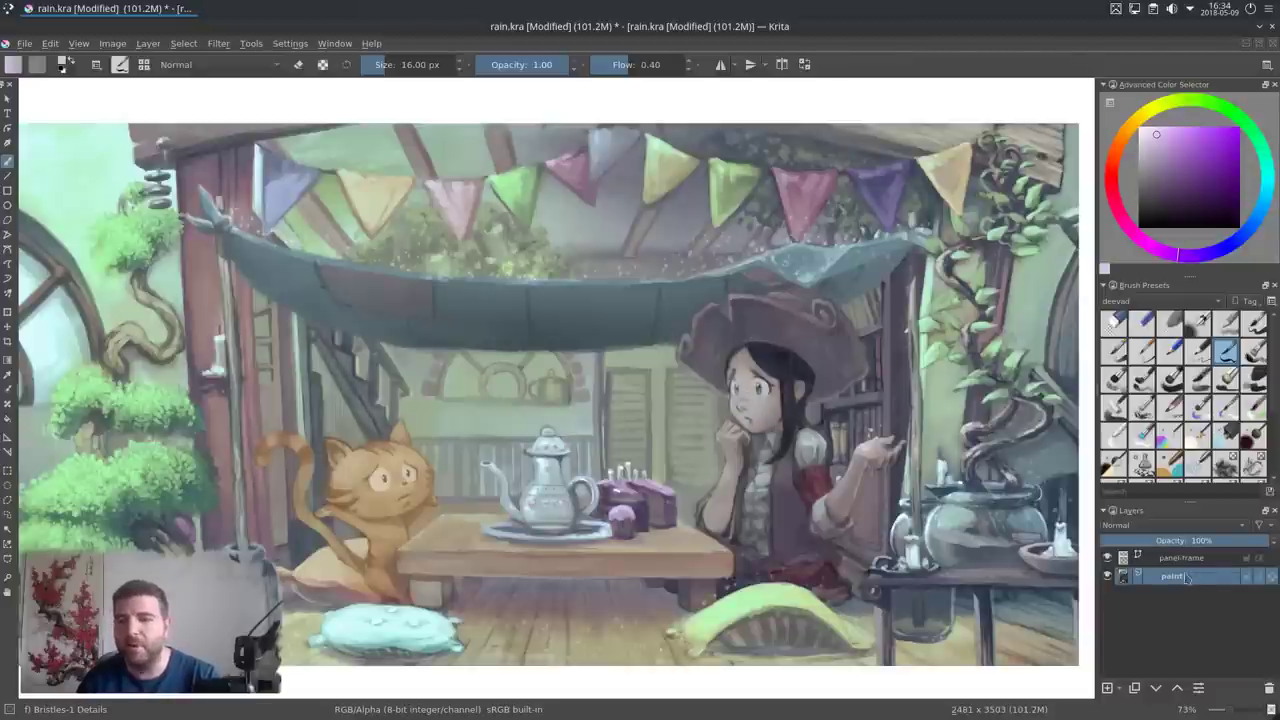
scroll(533, 668, up, 2)
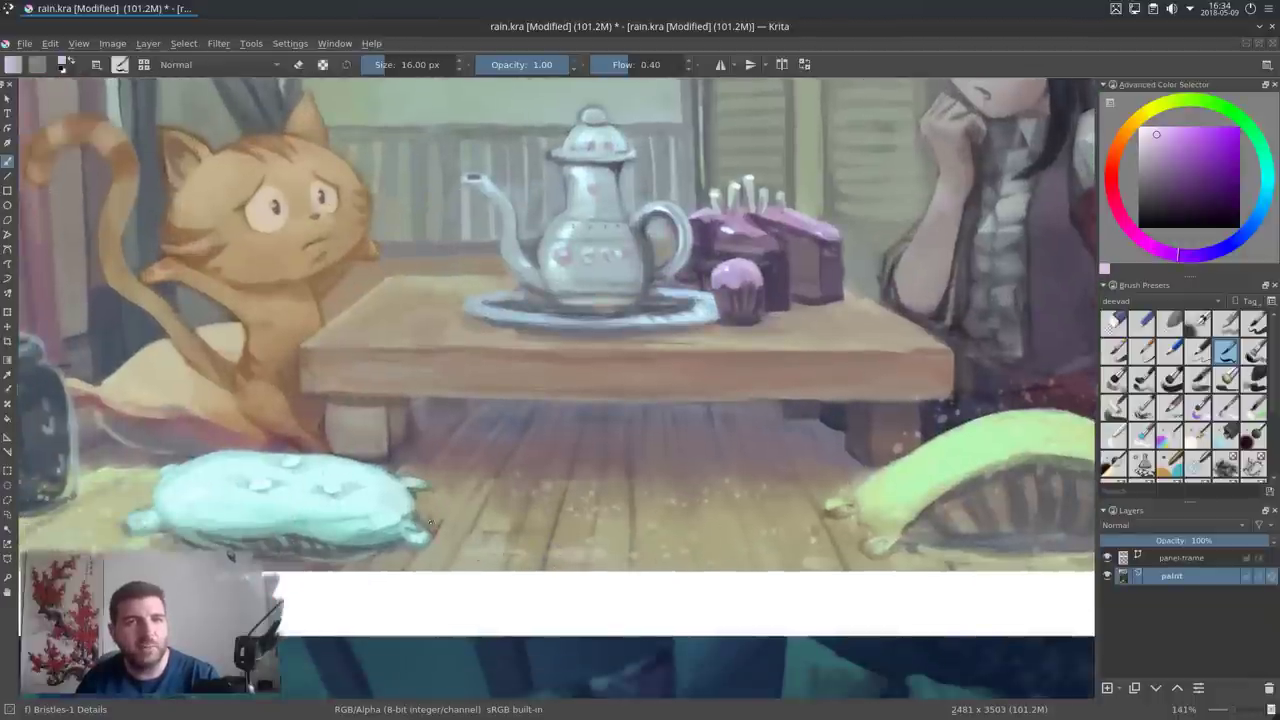
drag(597, 456, 222, 676)
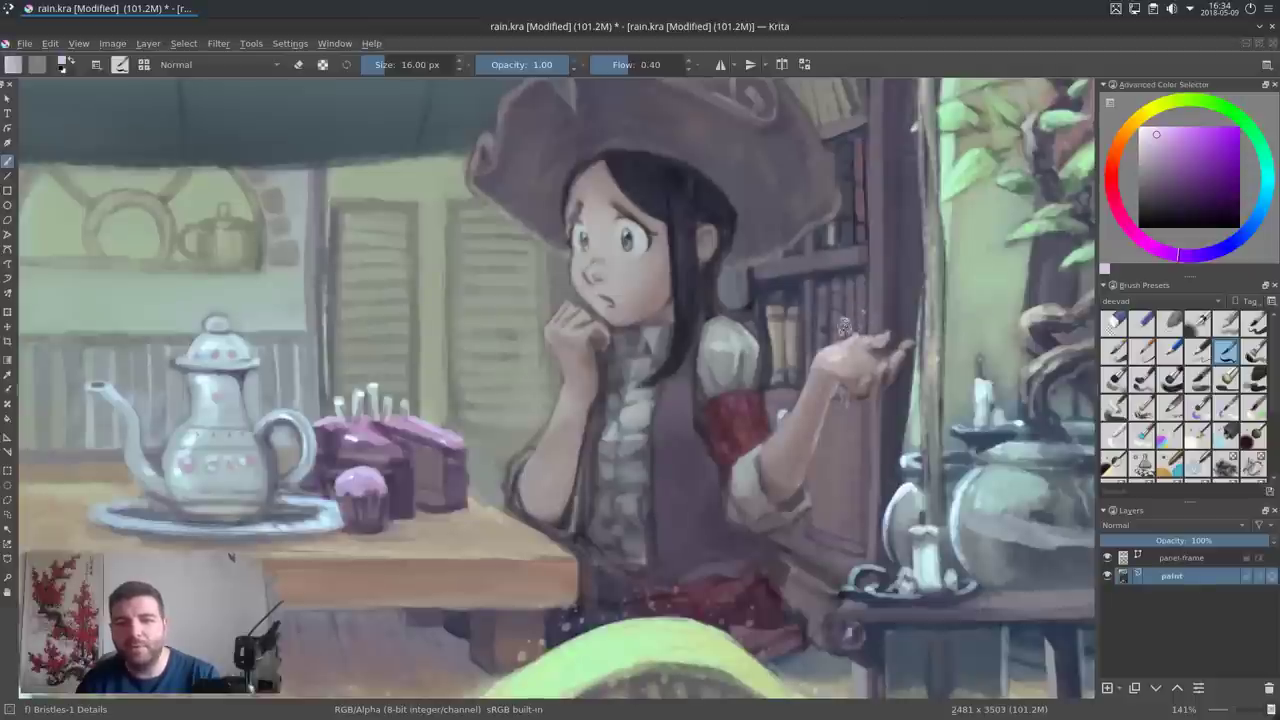
drag(636, 193, 650, 228)
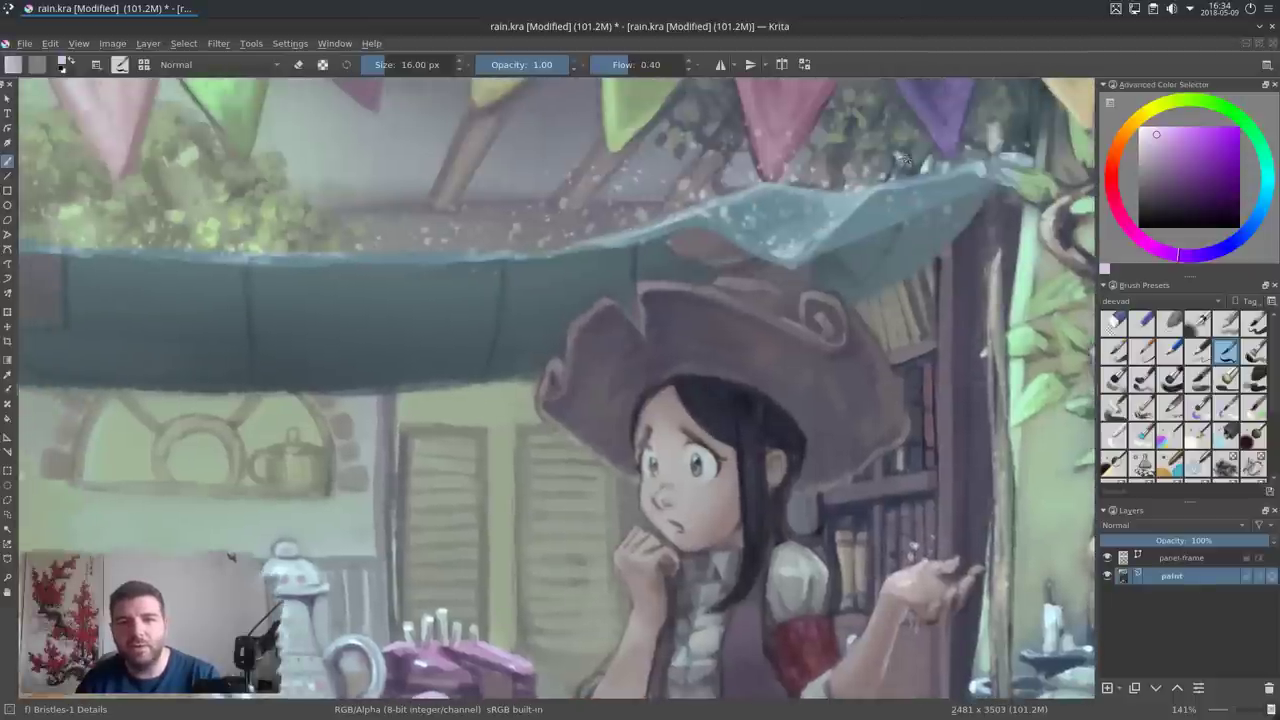
drag(402, 205, 496, 352)
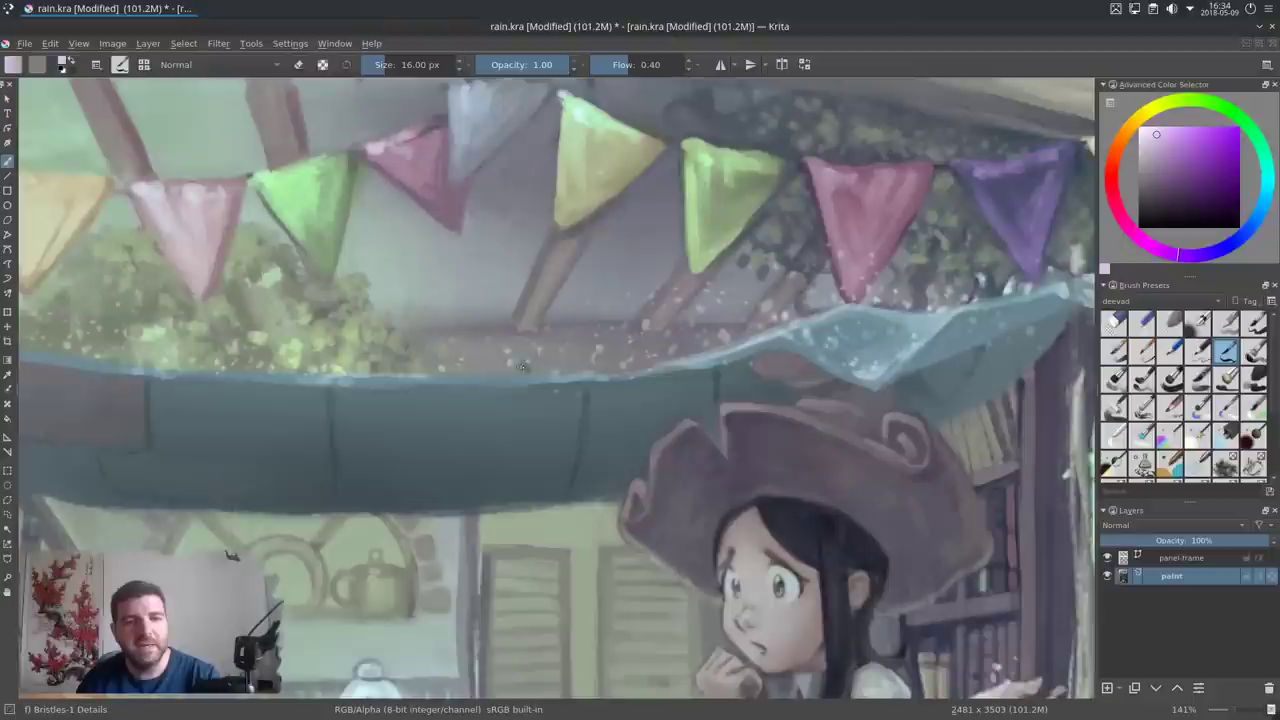
drag(306, 326, 672, 318)
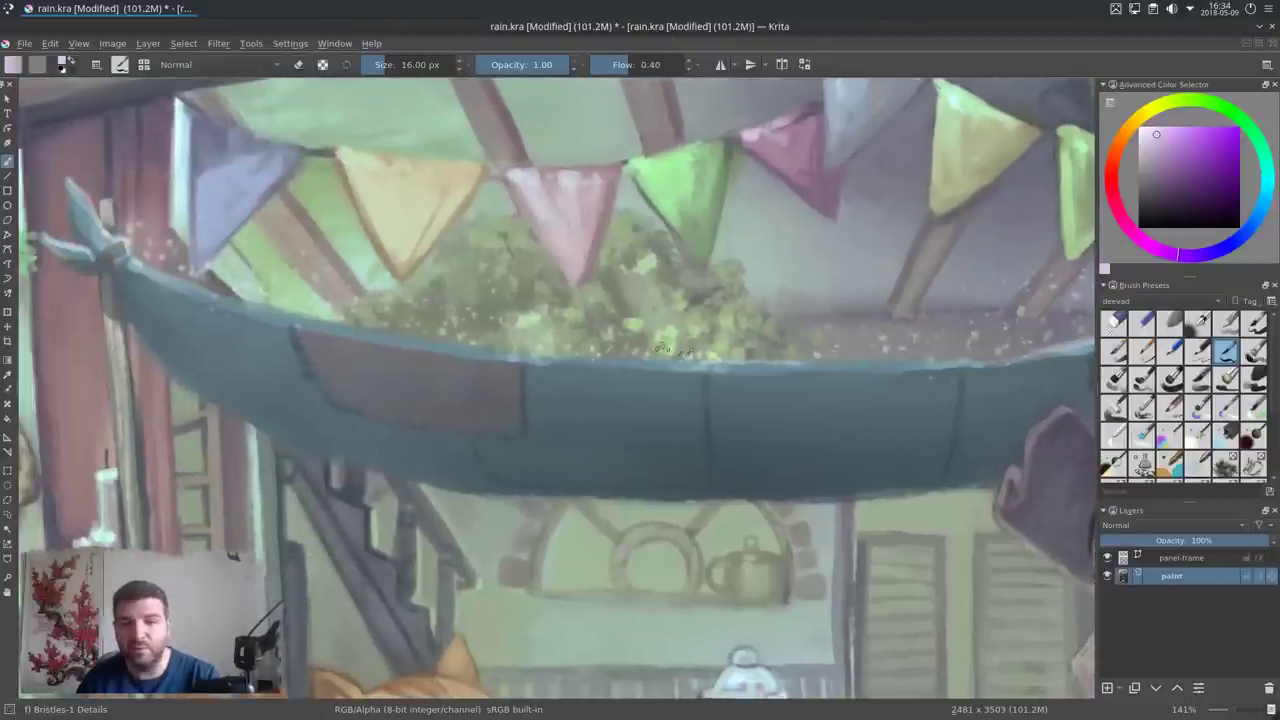
scroll(521, 460, down, 2)
mouse_move(742, 480)
mouse_down()
mouse_move(595, 372)
mouse_move(602, 362)
mouse_up()
scroll(702, 431, up, 2)
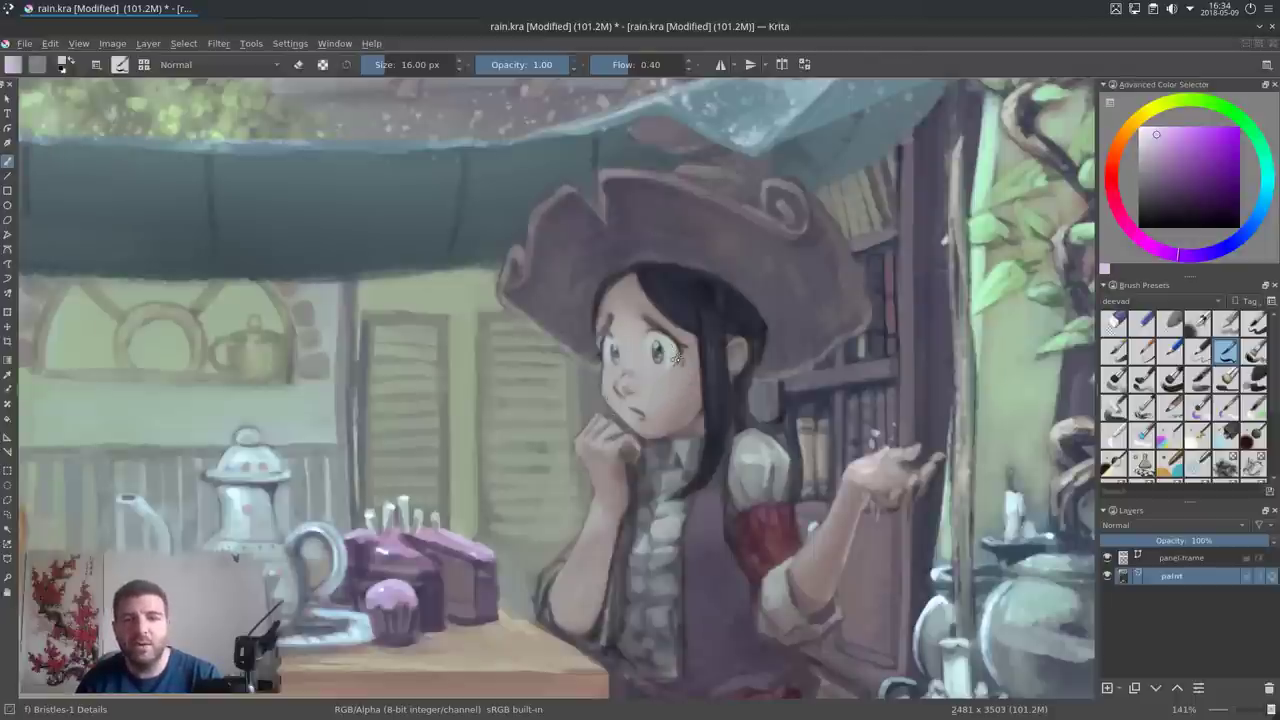
scroll(677, 358, up, 1)
- Sample a grey-cyan colour from near the girl's face
key(ctrl)
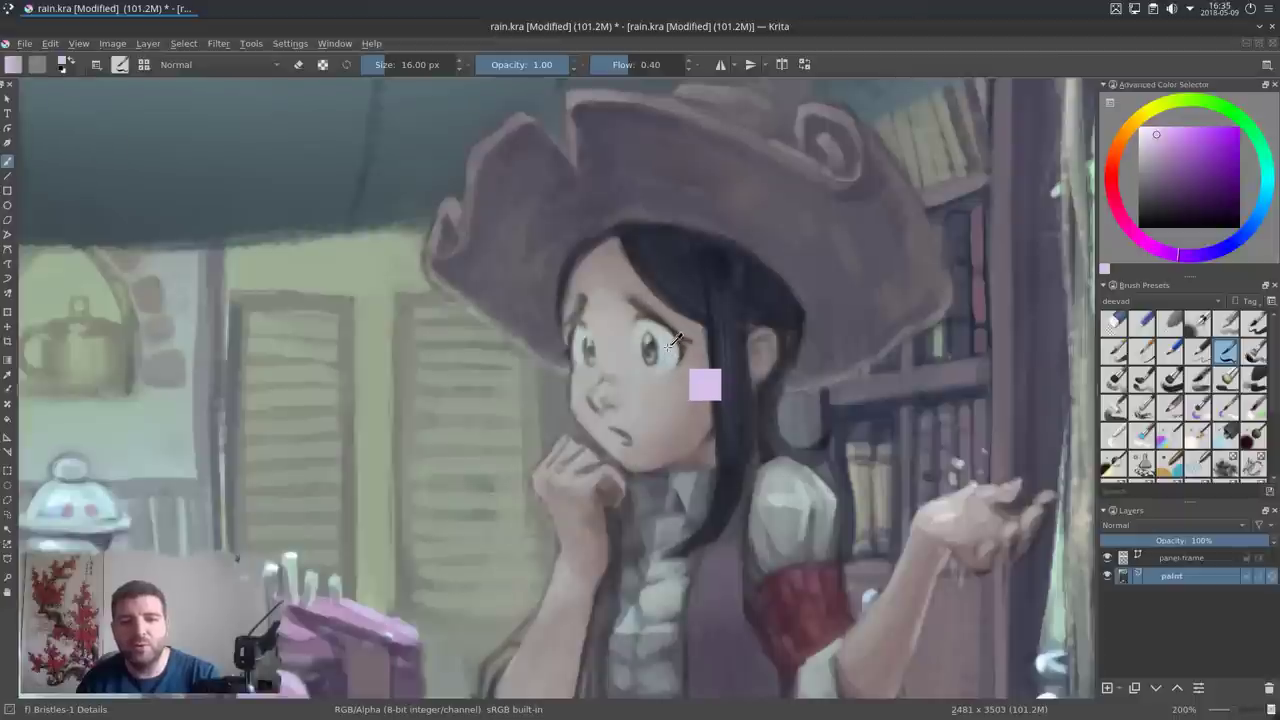
ctrl+click(672, 342)
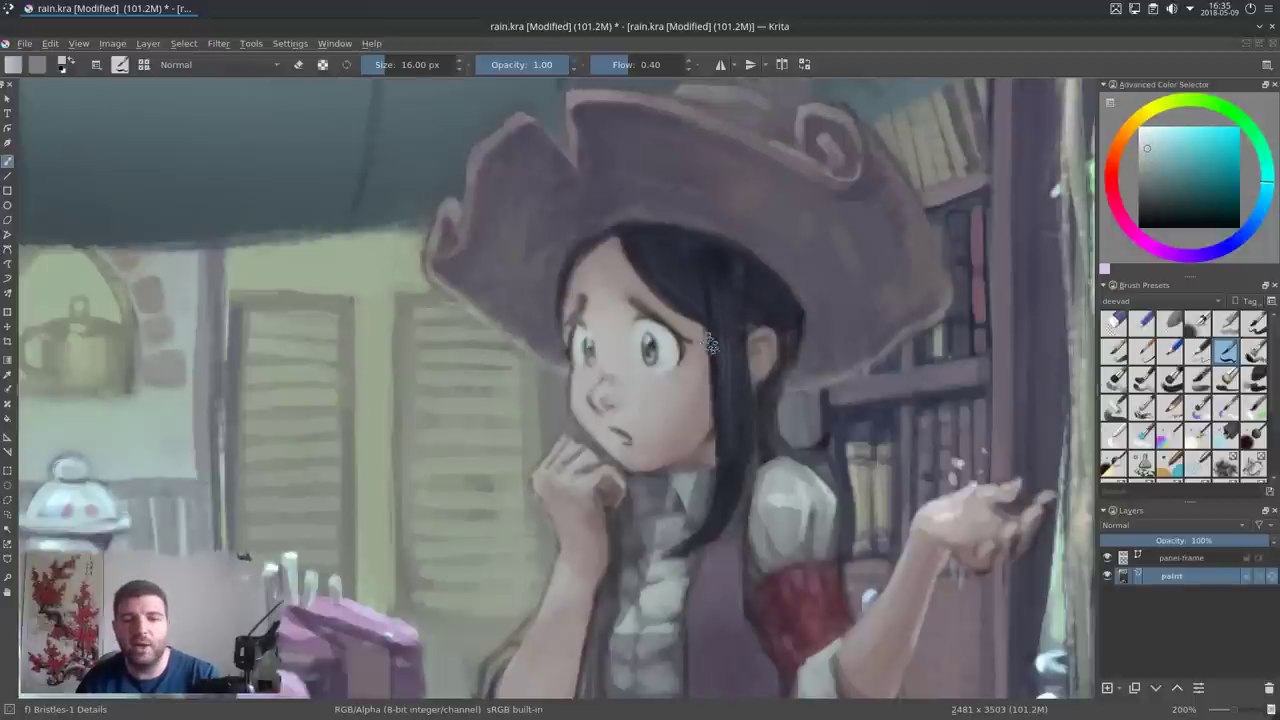
scroll(709, 344, down, 3)
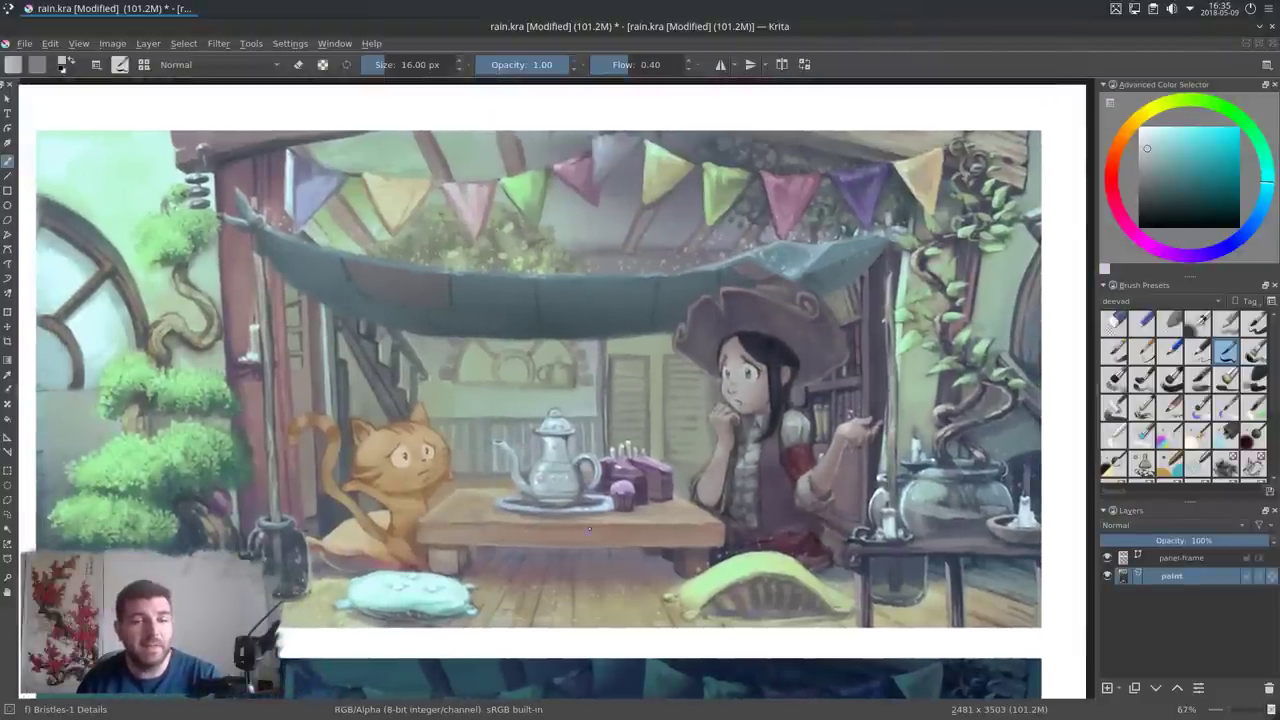
scroll(626, 533, down, 5)
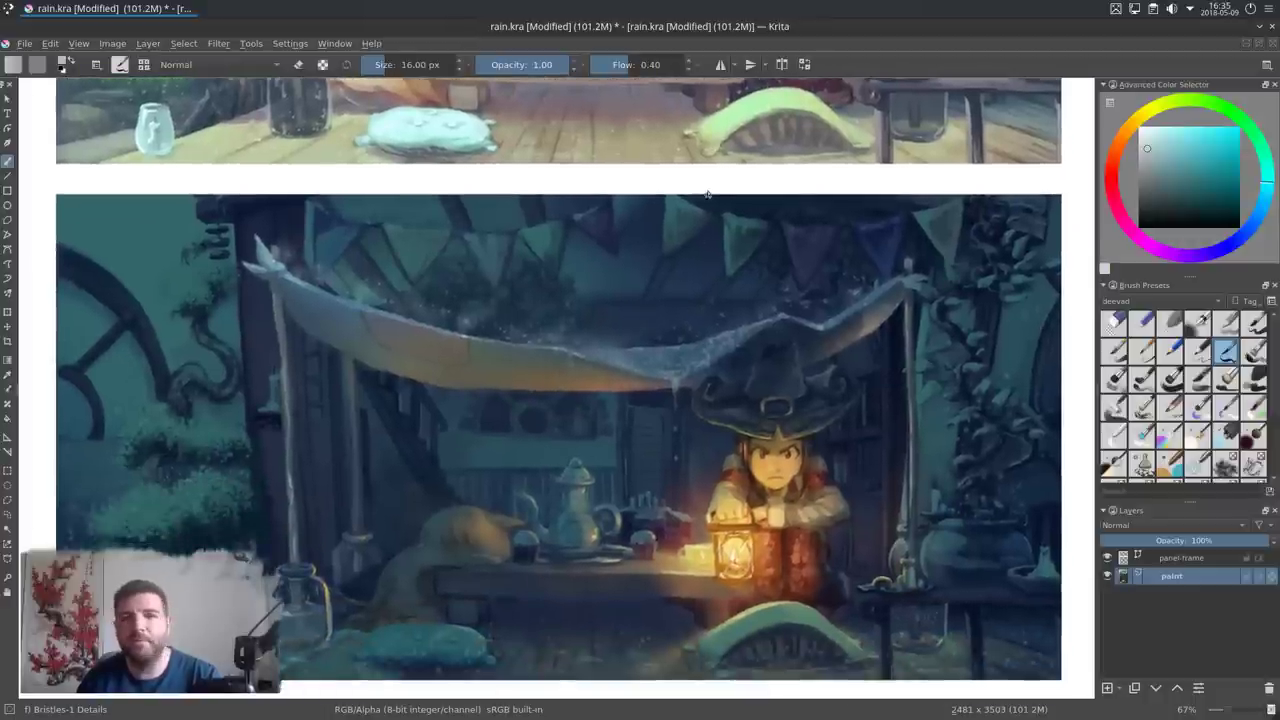
scroll(707, 194, up, 5)
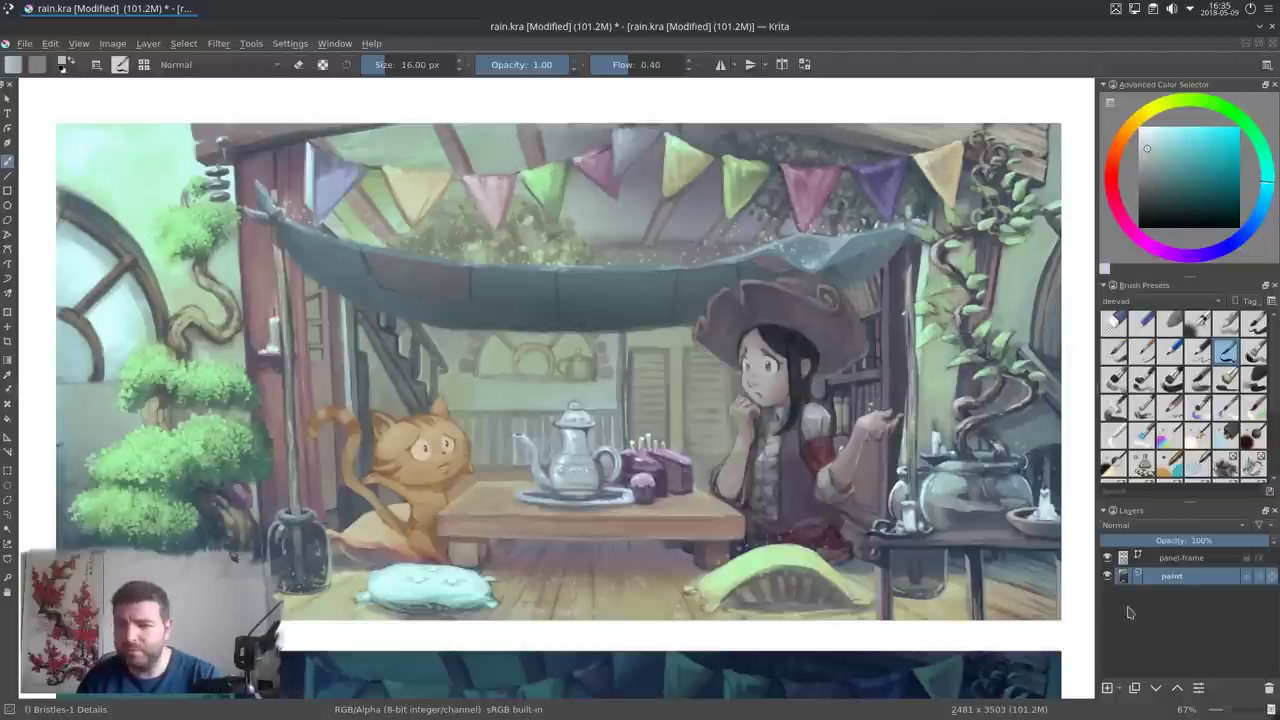
- Add a new layer above paint and rename it 'rain'
click(1107, 688)
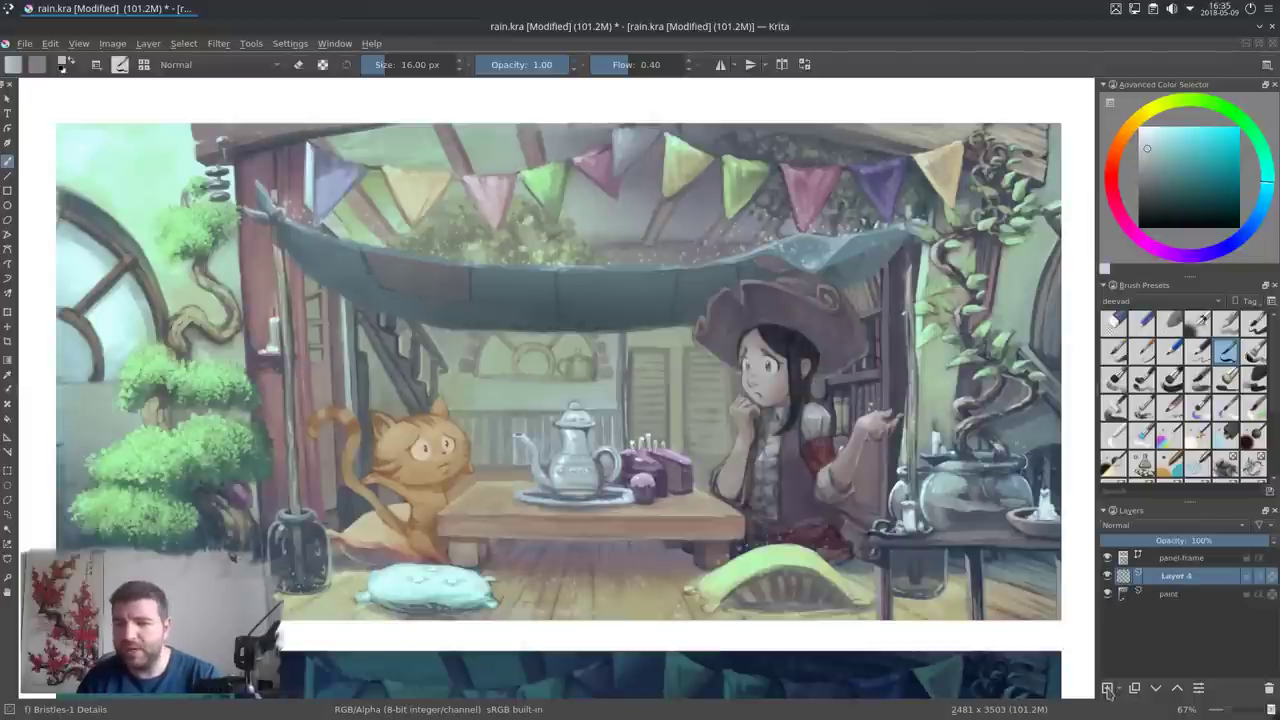
double_click(1182, 580)
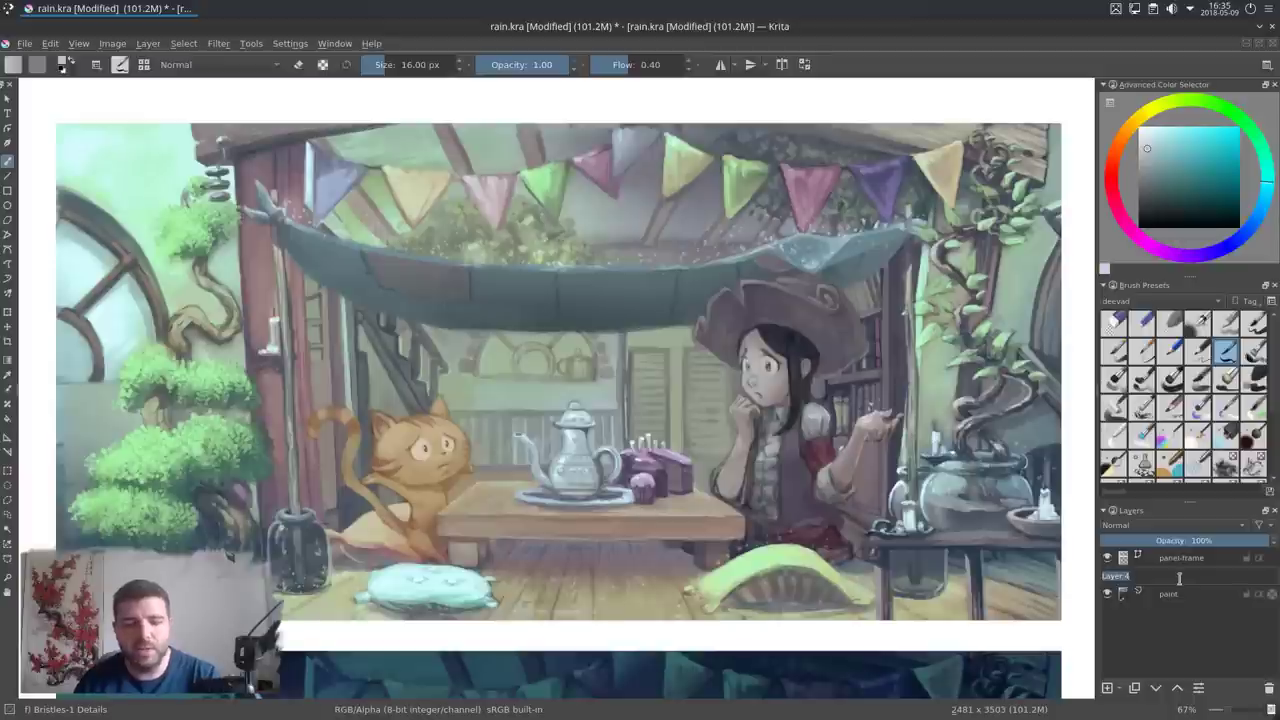
key(BackSpace)
text(rain)
key(Return)
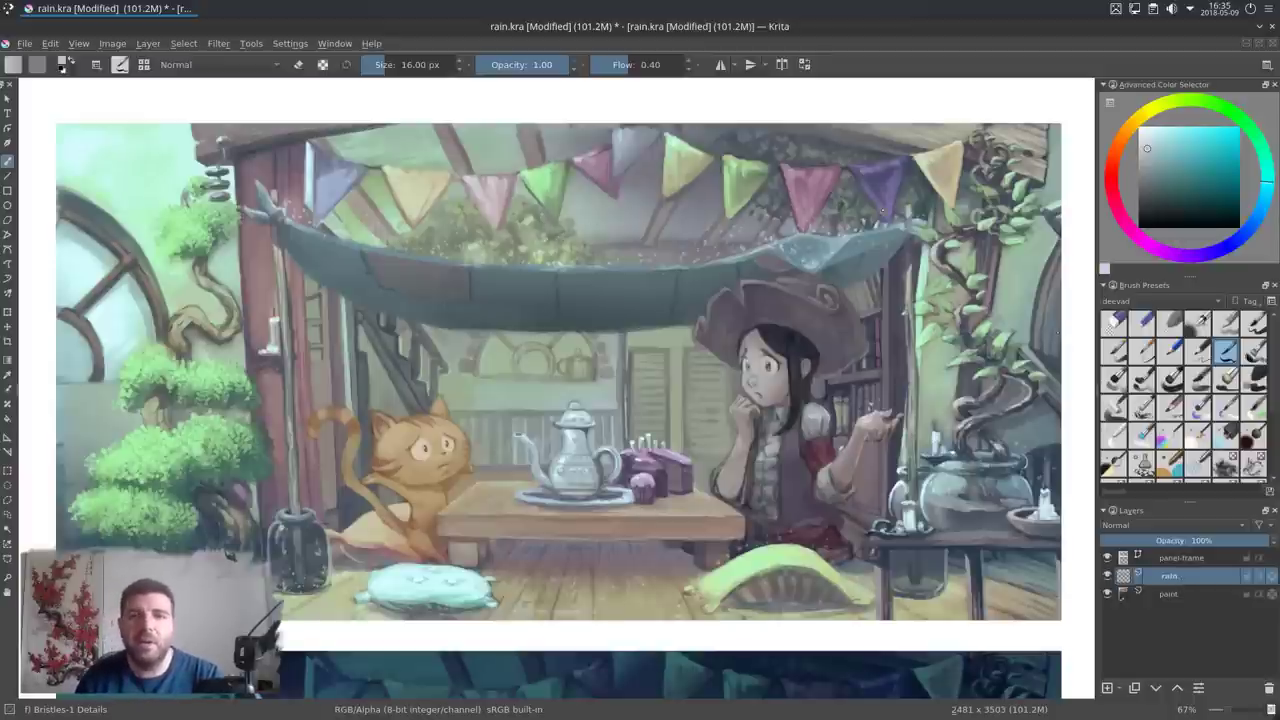
- Set the foreground colour to black and fill the rain layer with it
drag(1131, 172, 1117, 258)
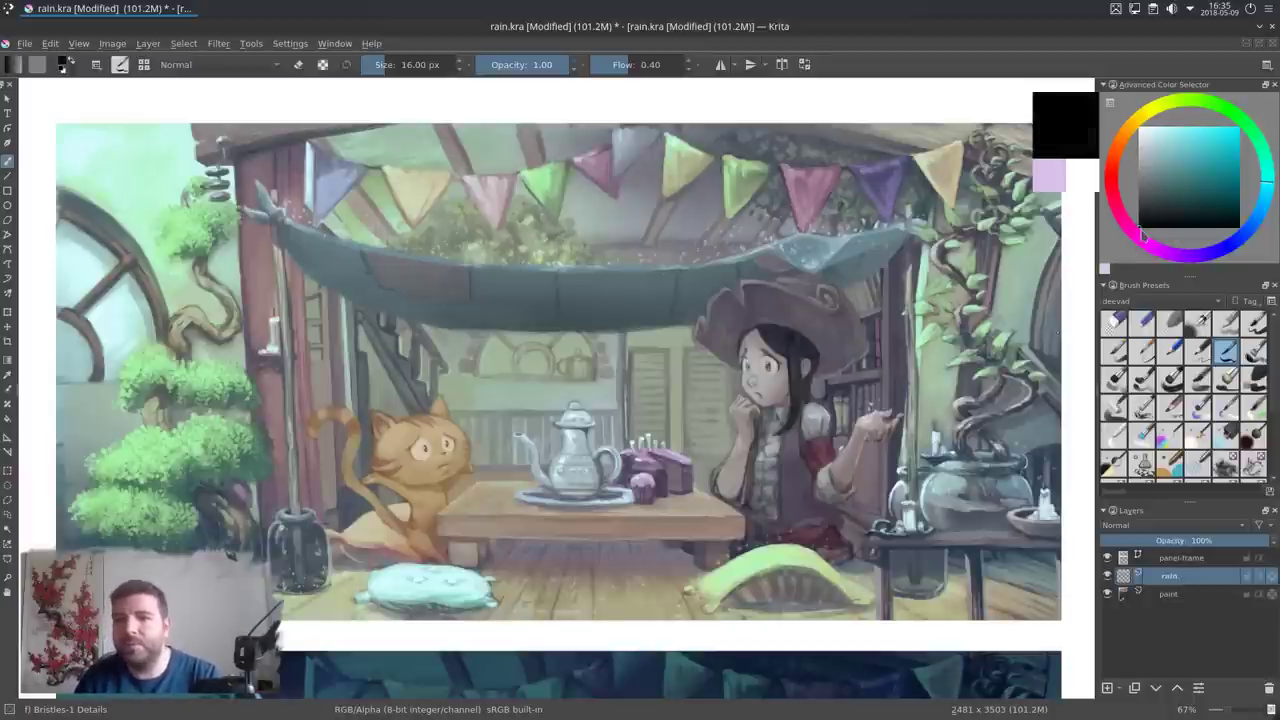
click(50, 44)
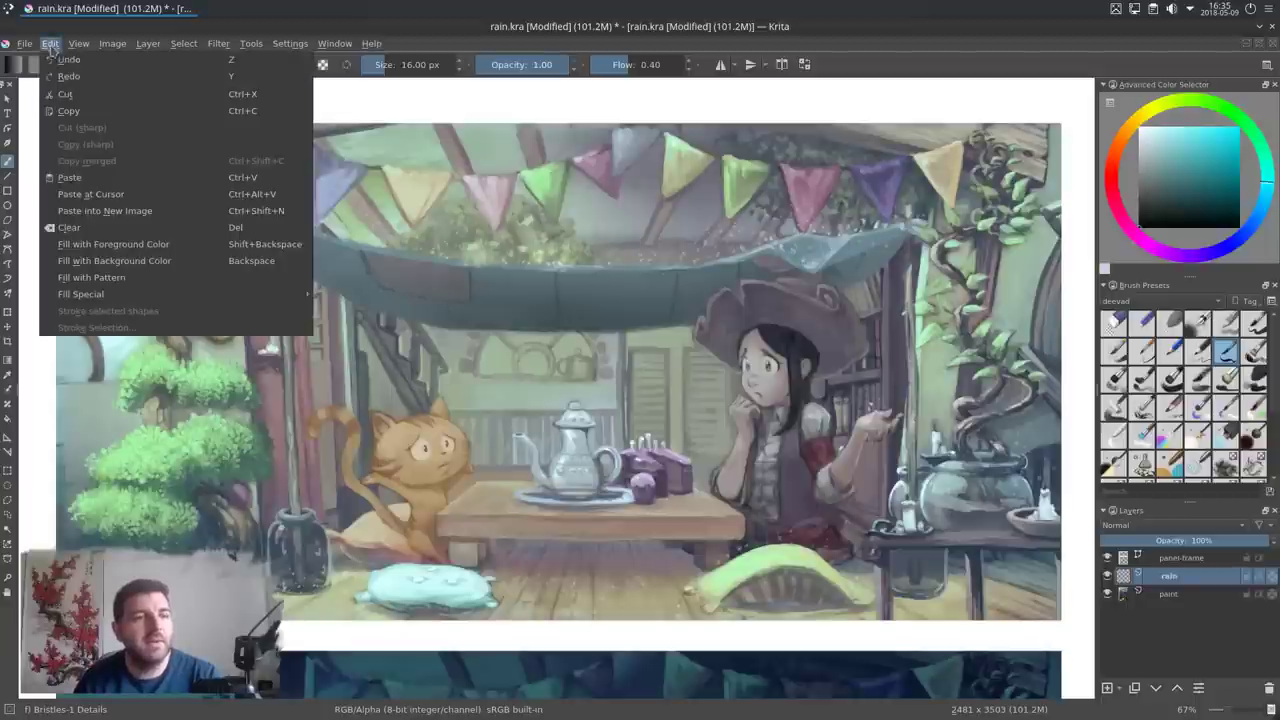
click(118, 245)
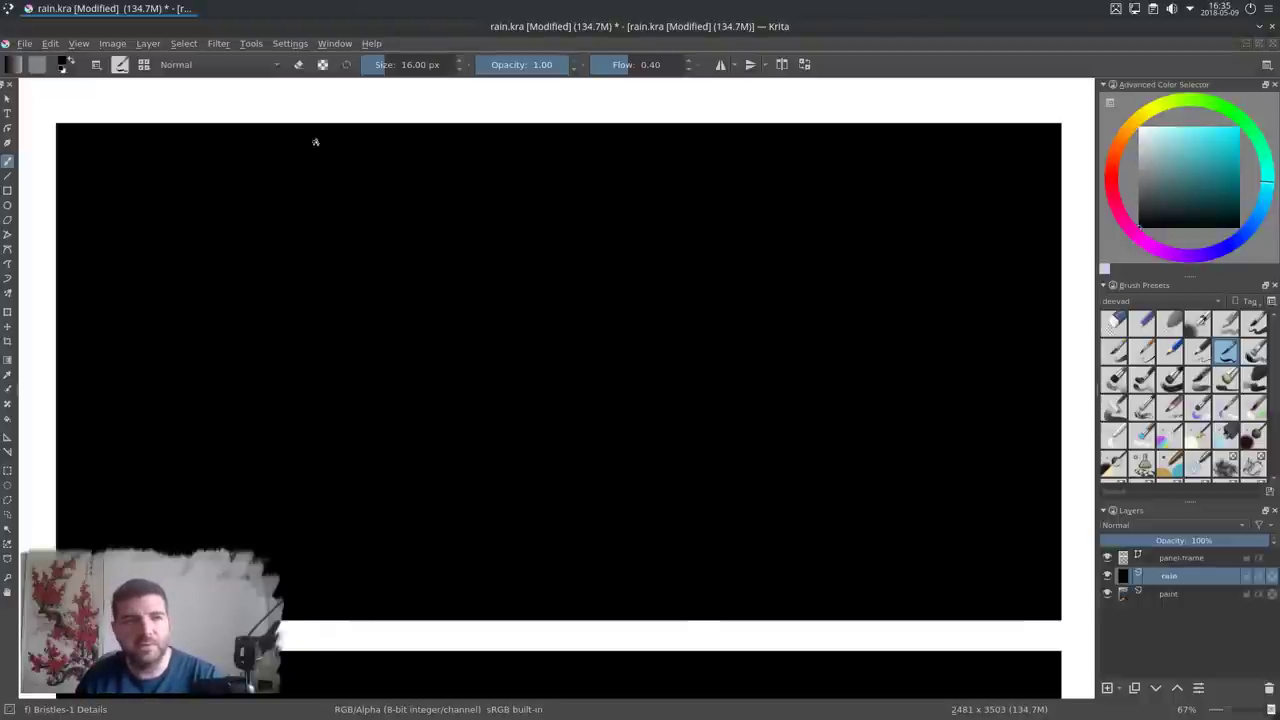
- Add random noise to the black rain layer
click(218, 43)
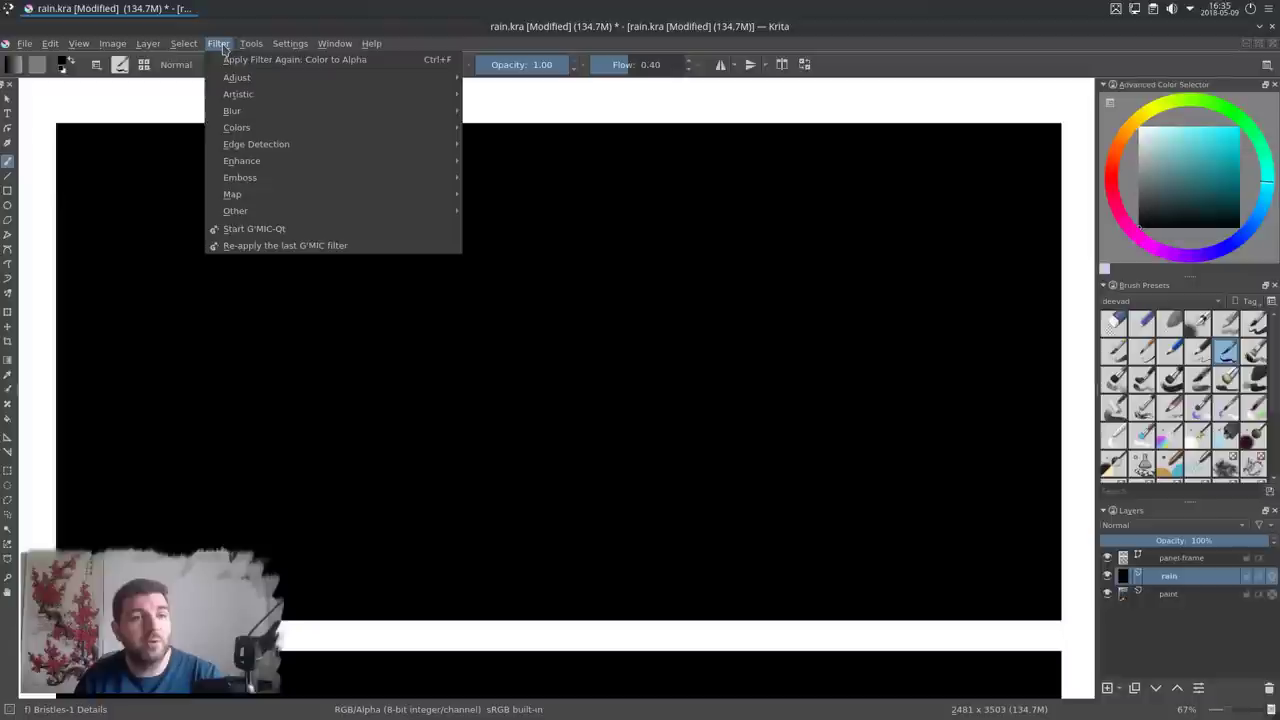
mouse_move(310, 217)
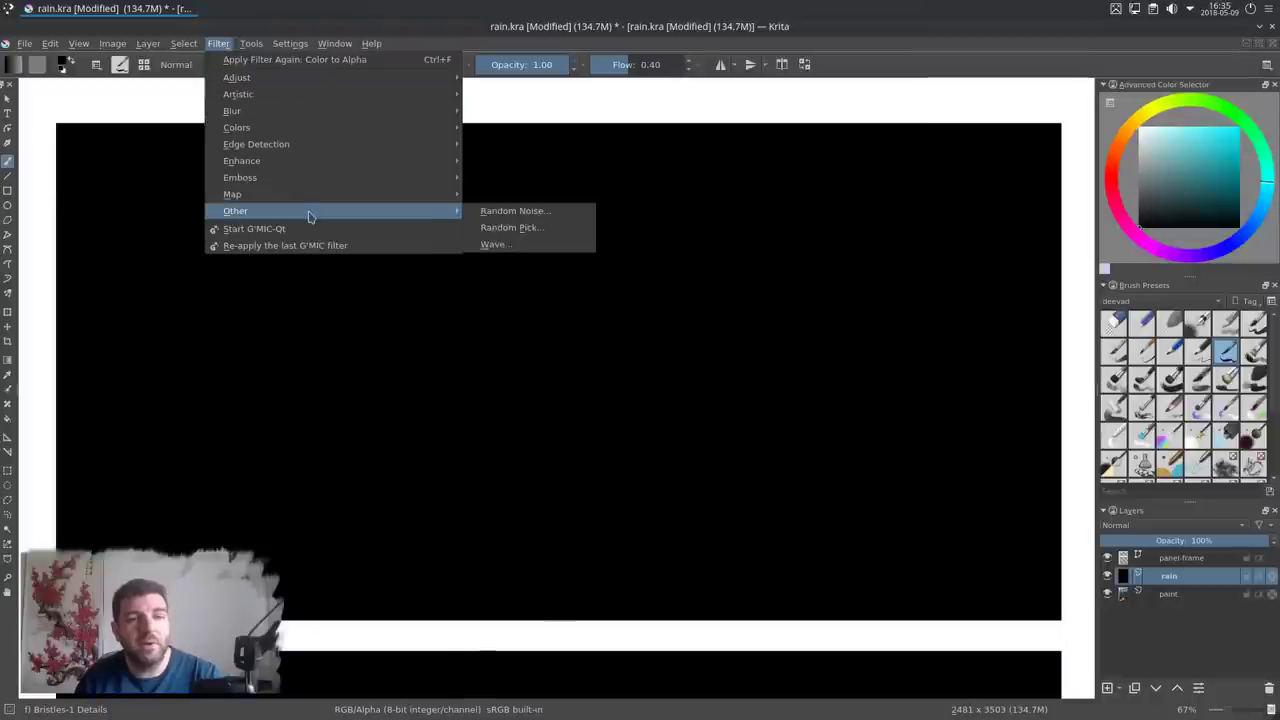
click(520, 214)
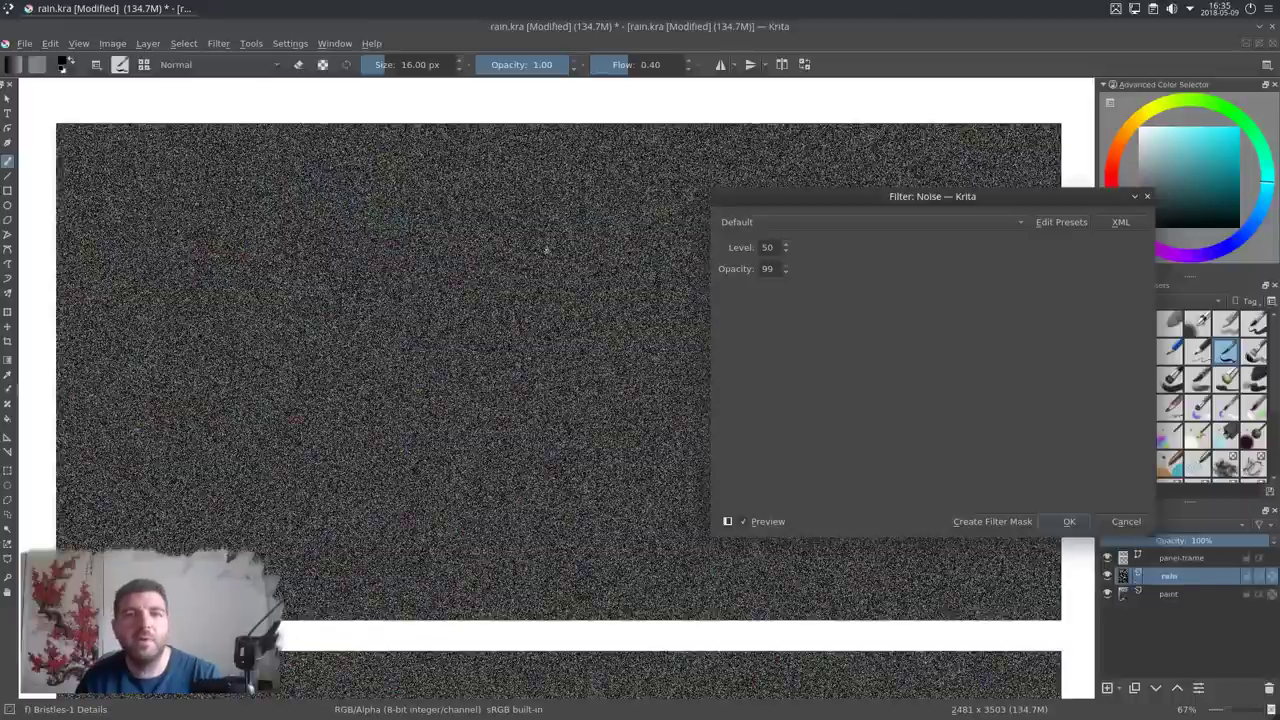
scroll(590, 215, up, 5)
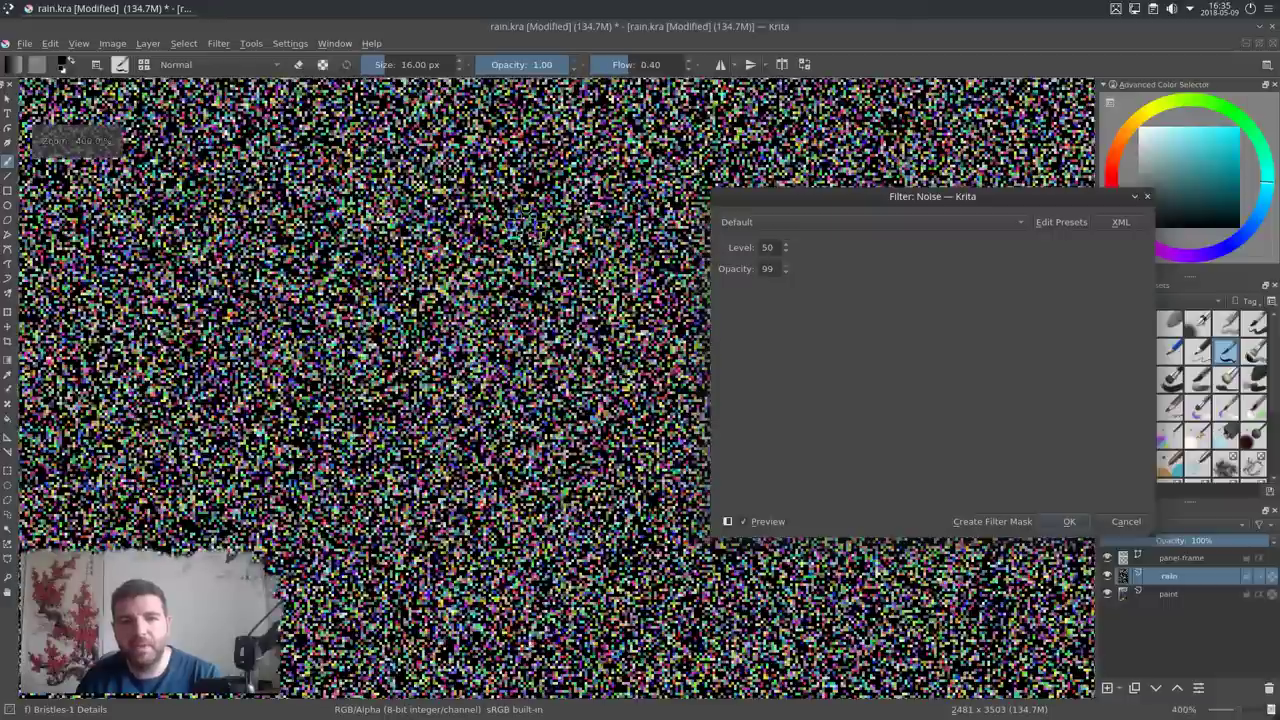
click(1066, 523)
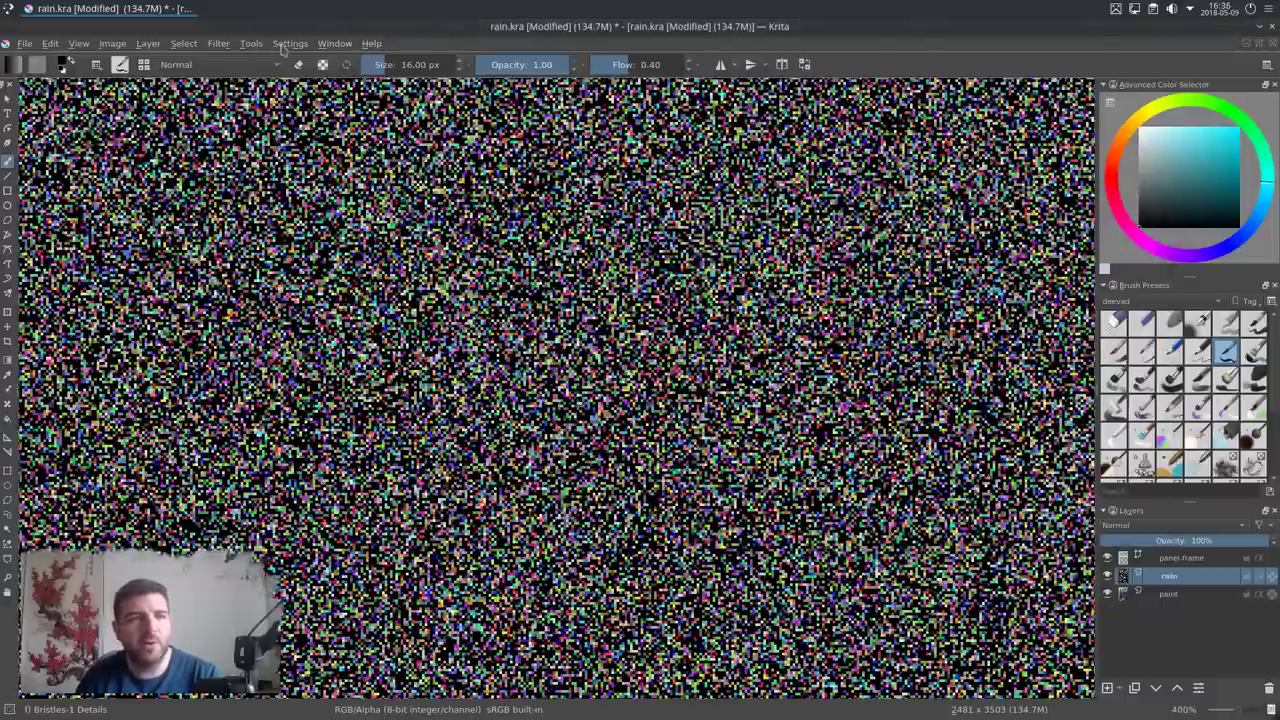
- Desaturate the noise to grey and zoom in and out to inspect the speckles
click(222, 44)
mouse_move(238, 78)
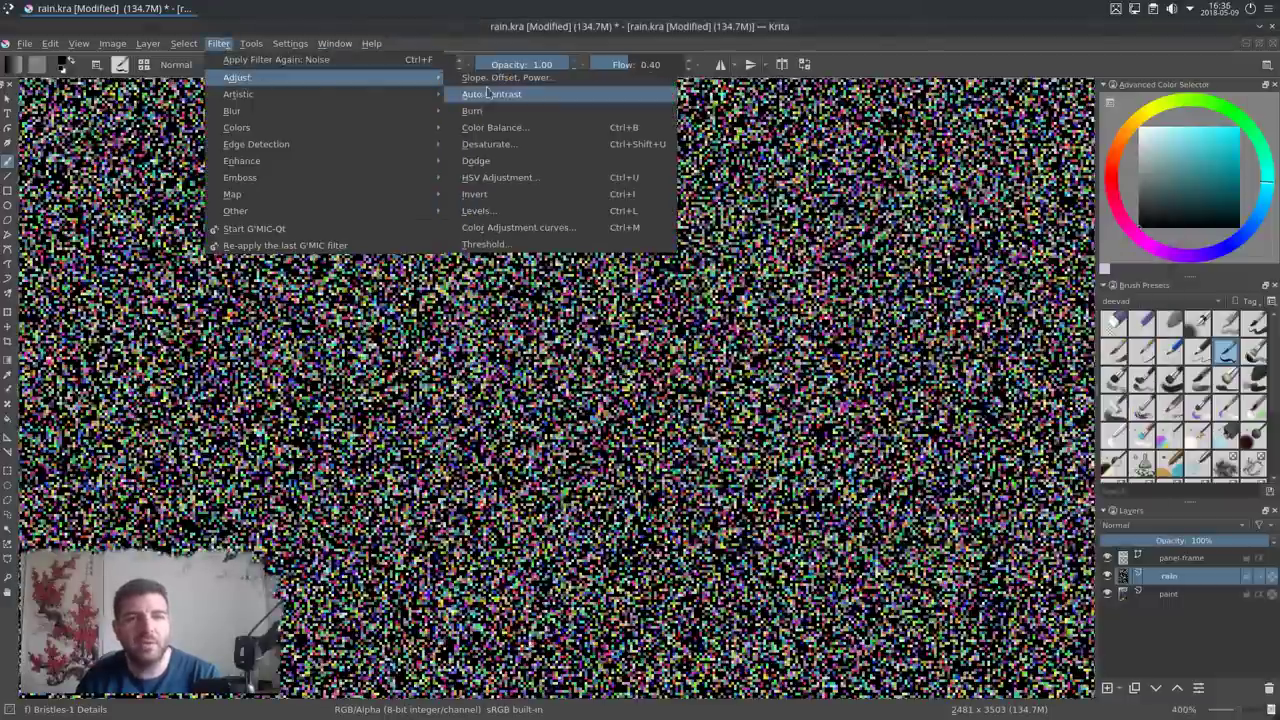
click(514, 149)
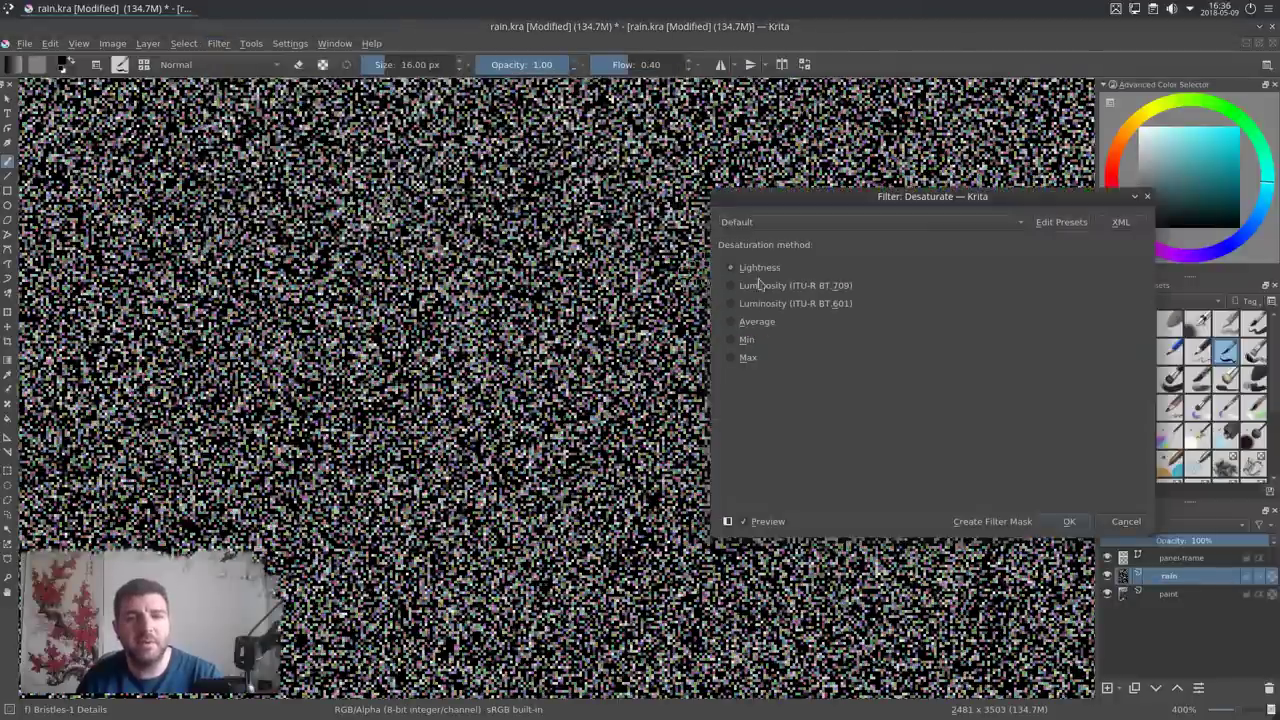
click(1069, 521)
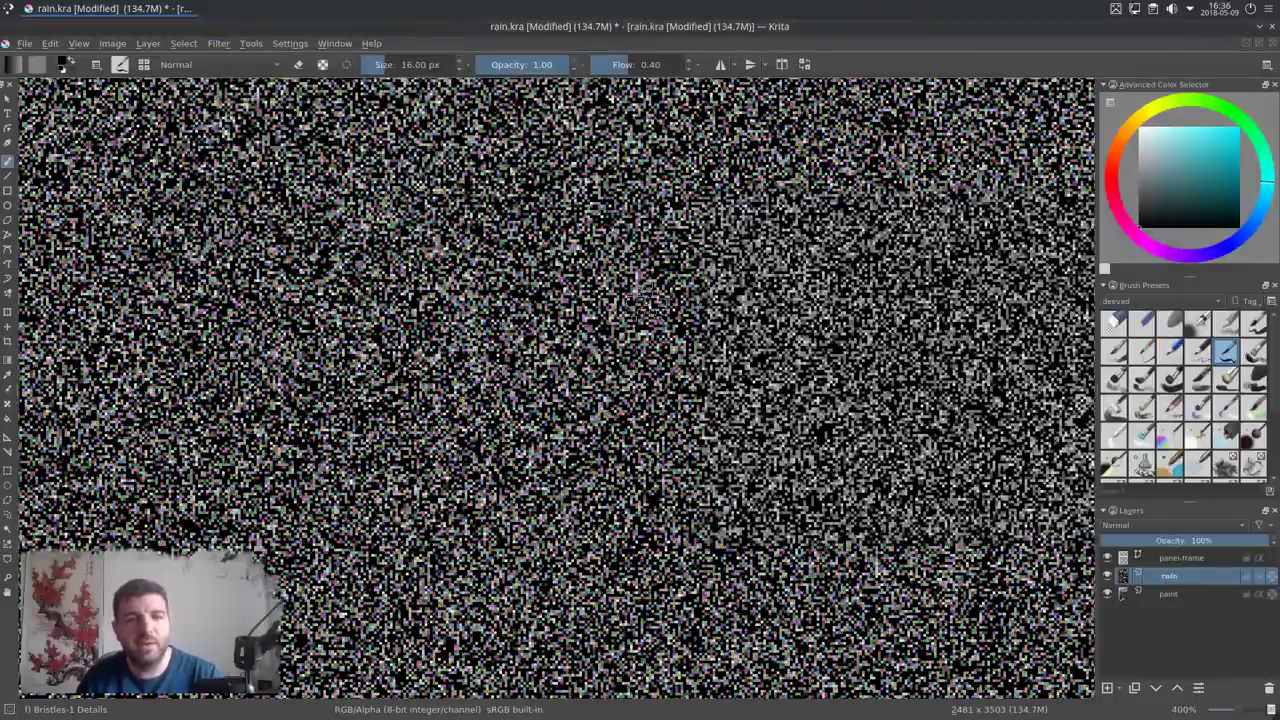
key(minus)
key(minus)
key(minus)
drag(601, 220, 609, 320)
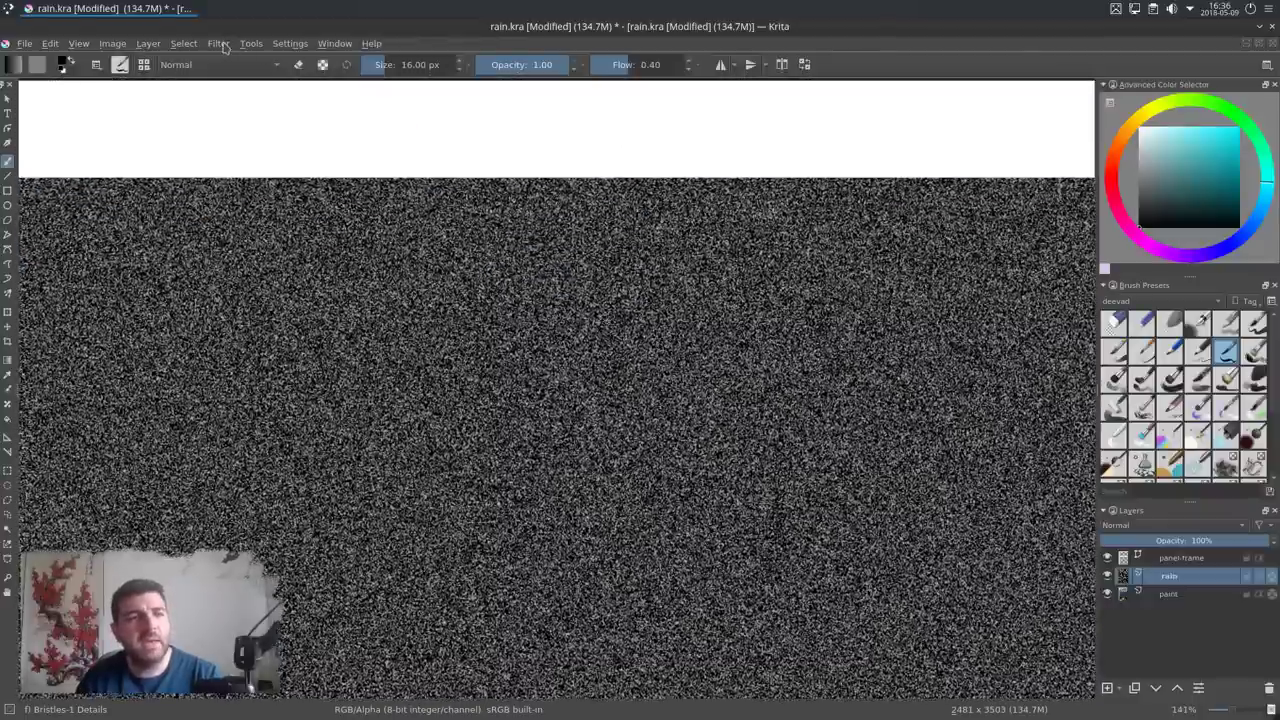
key(plus)
key(plus)
key(plus)
key(plus)
key(plus)
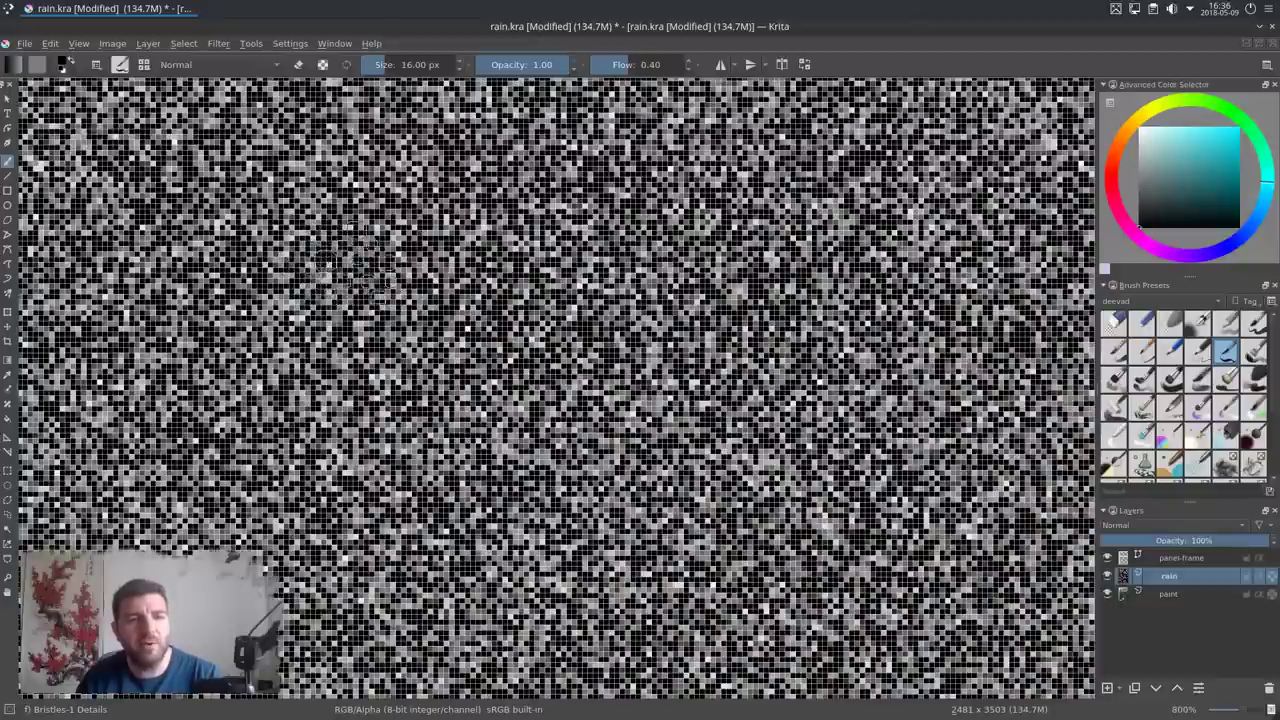
key(minus)
key(minus)
key(minus)
key(minus)
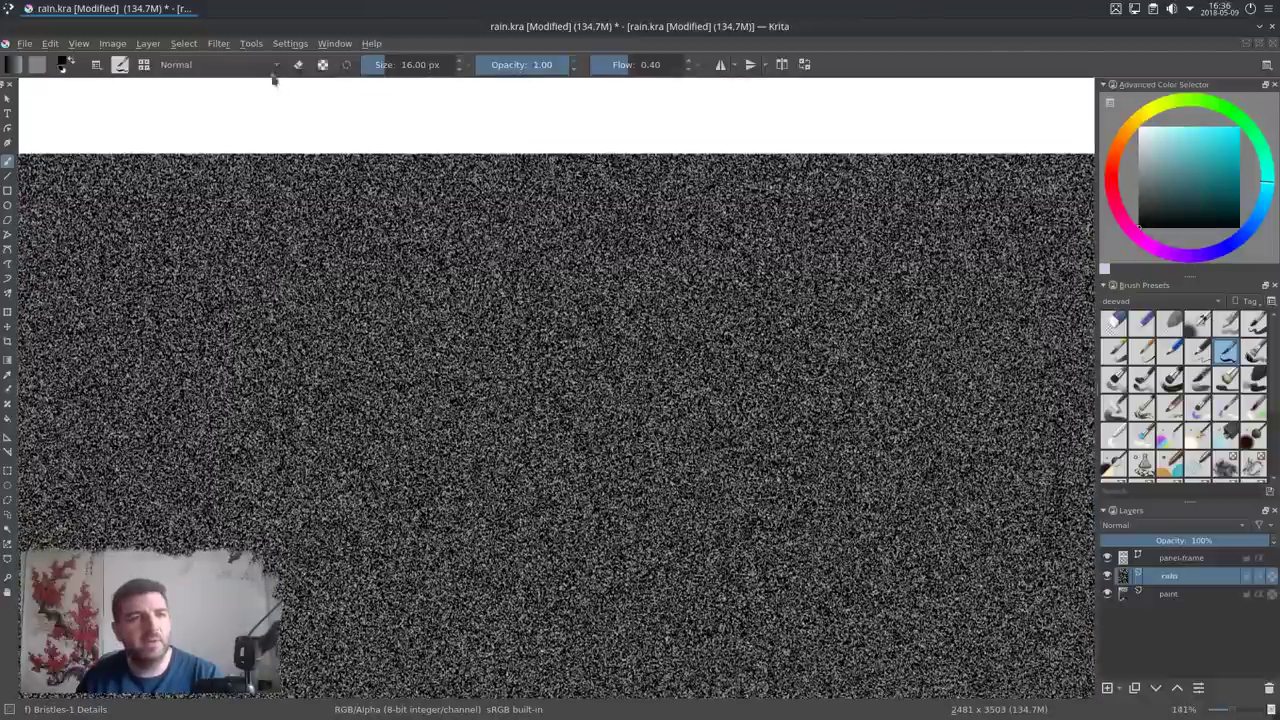
click(222, 43)
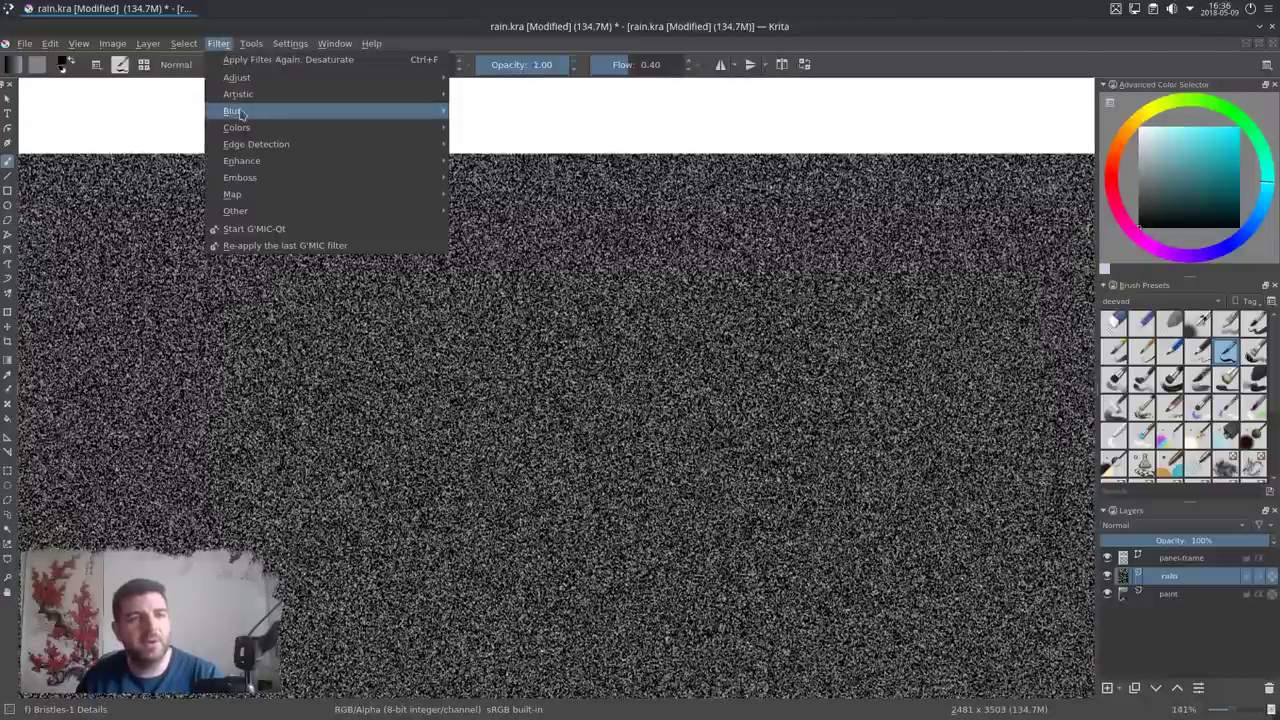
- Apply a Gaussian blur with a 10.24 px radius to the grey noise
mouse_move(249, 115)
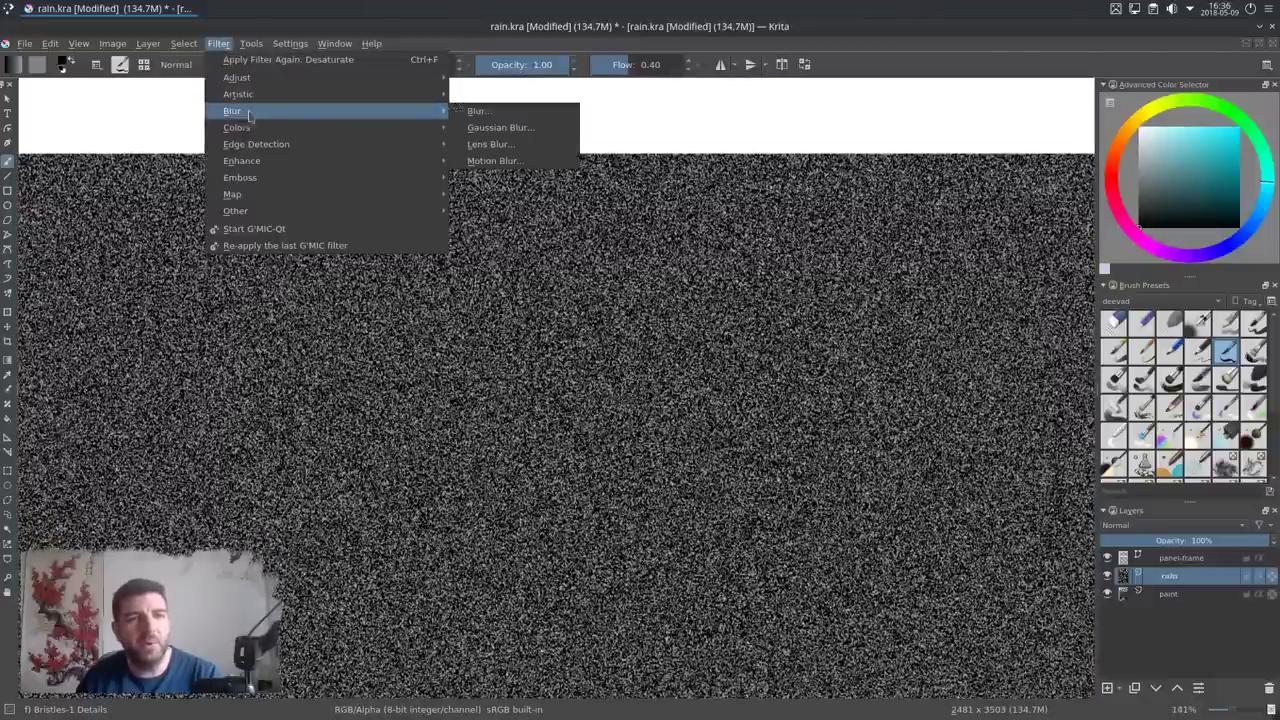
click(500, 128)
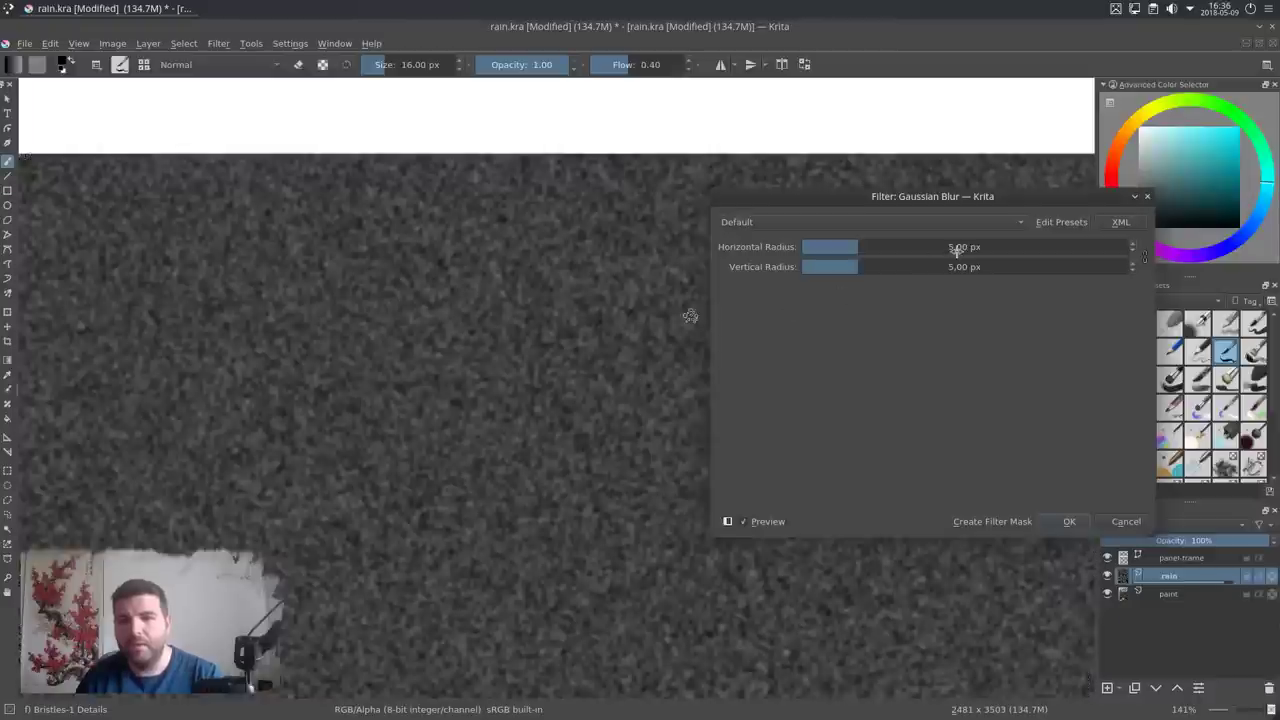
drag(858, 246, 872, 246)
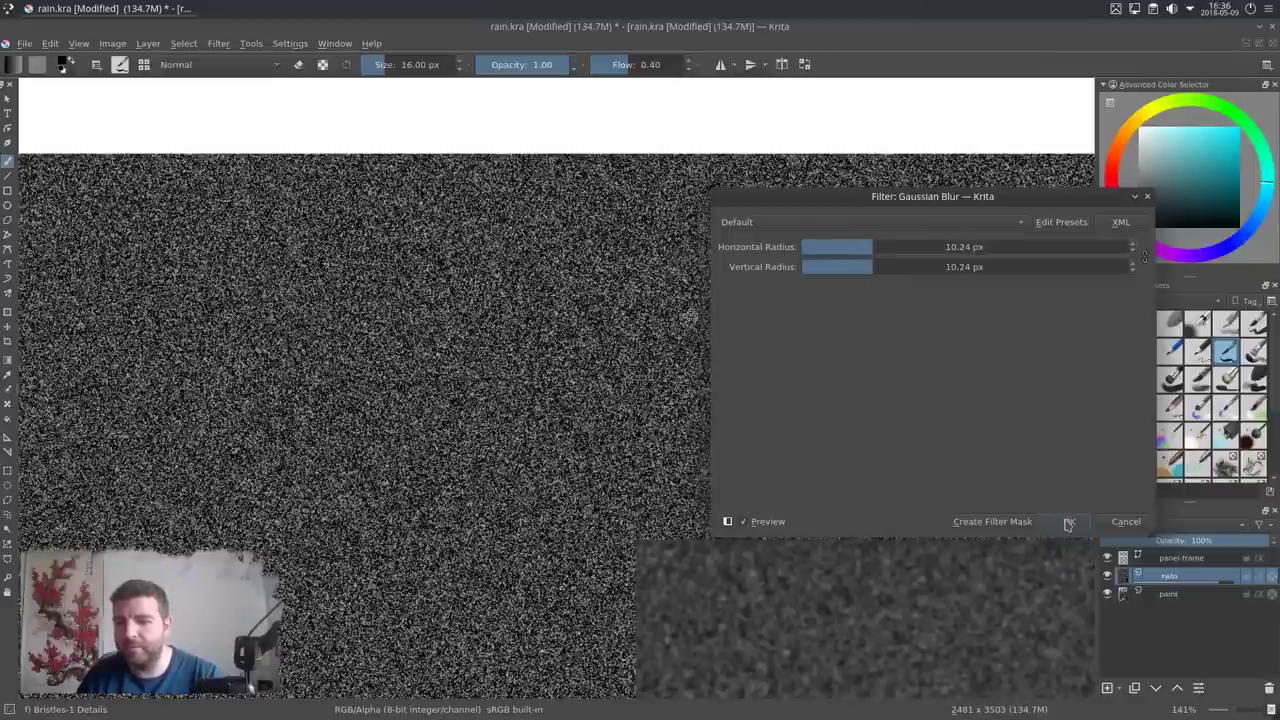
click(1068, 523)
key(1)
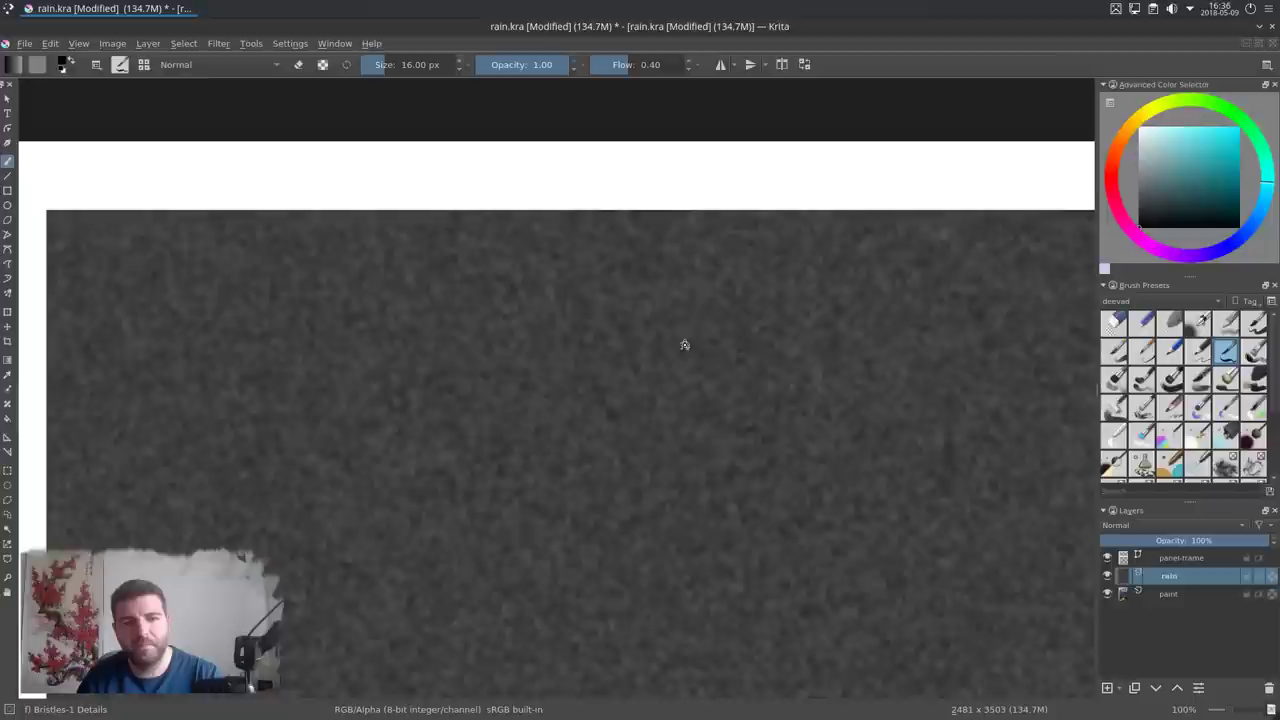
scroll(591, 289, down, 1)
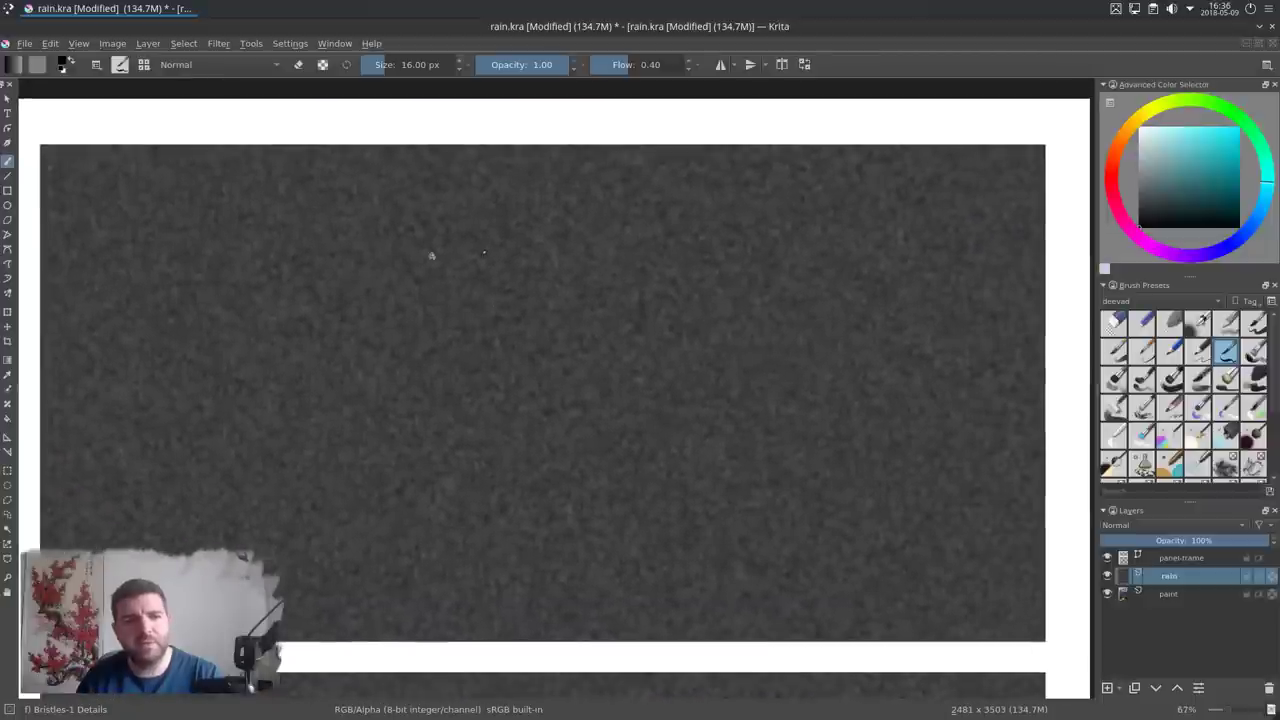
scroll(561, 233, up, 1)
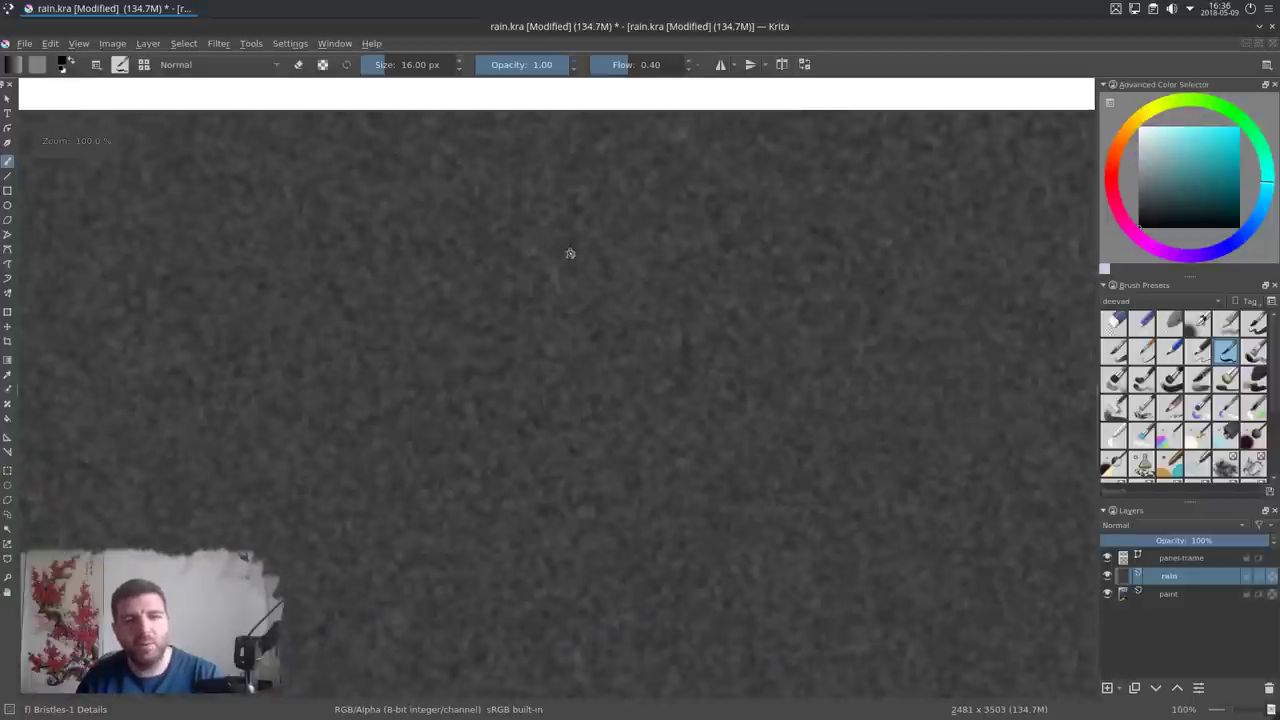
scroll(569, 251, down, 1)
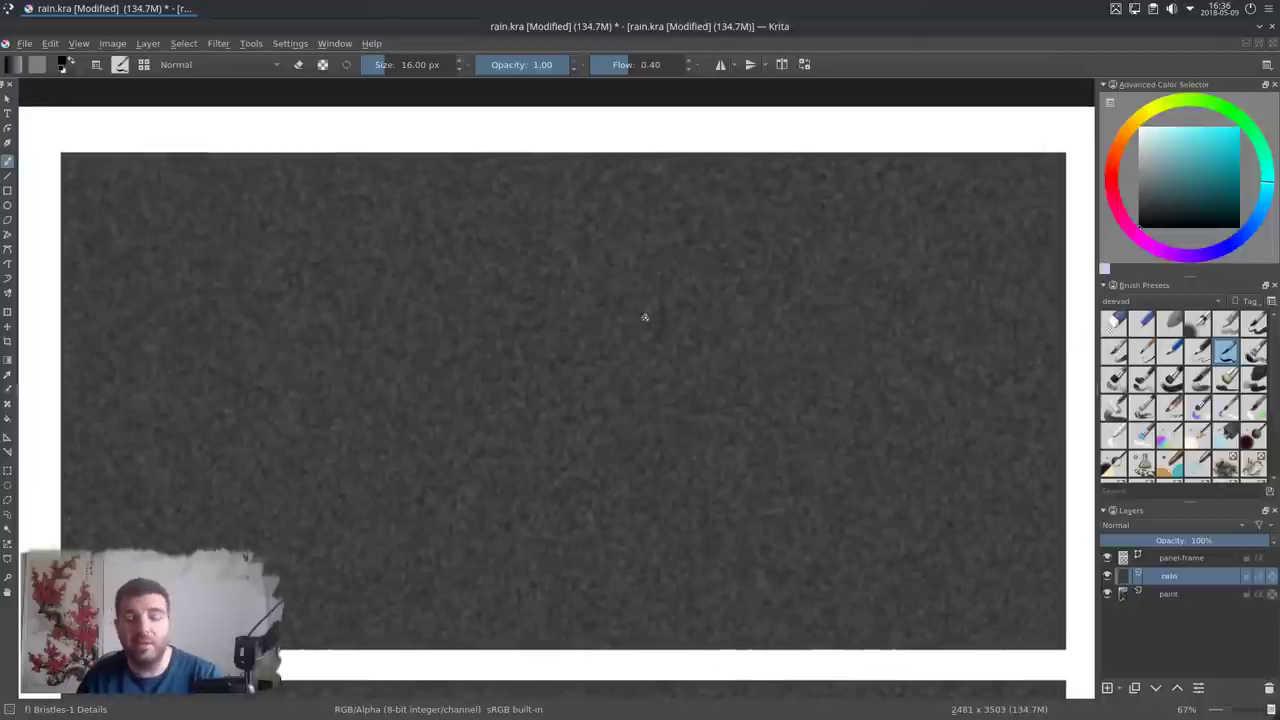
drag(646, 316, 648, 325)
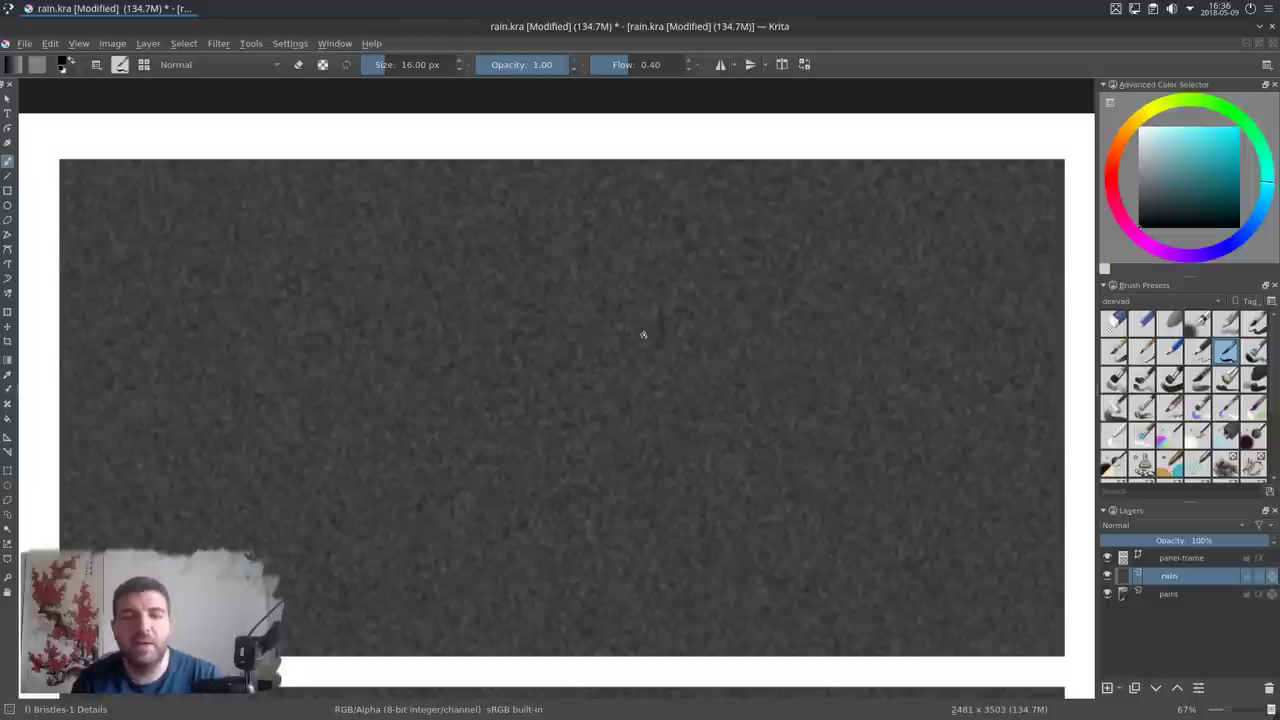
- Use Levels to squeeze the input black and white points to about 78–86
click(218, 43)
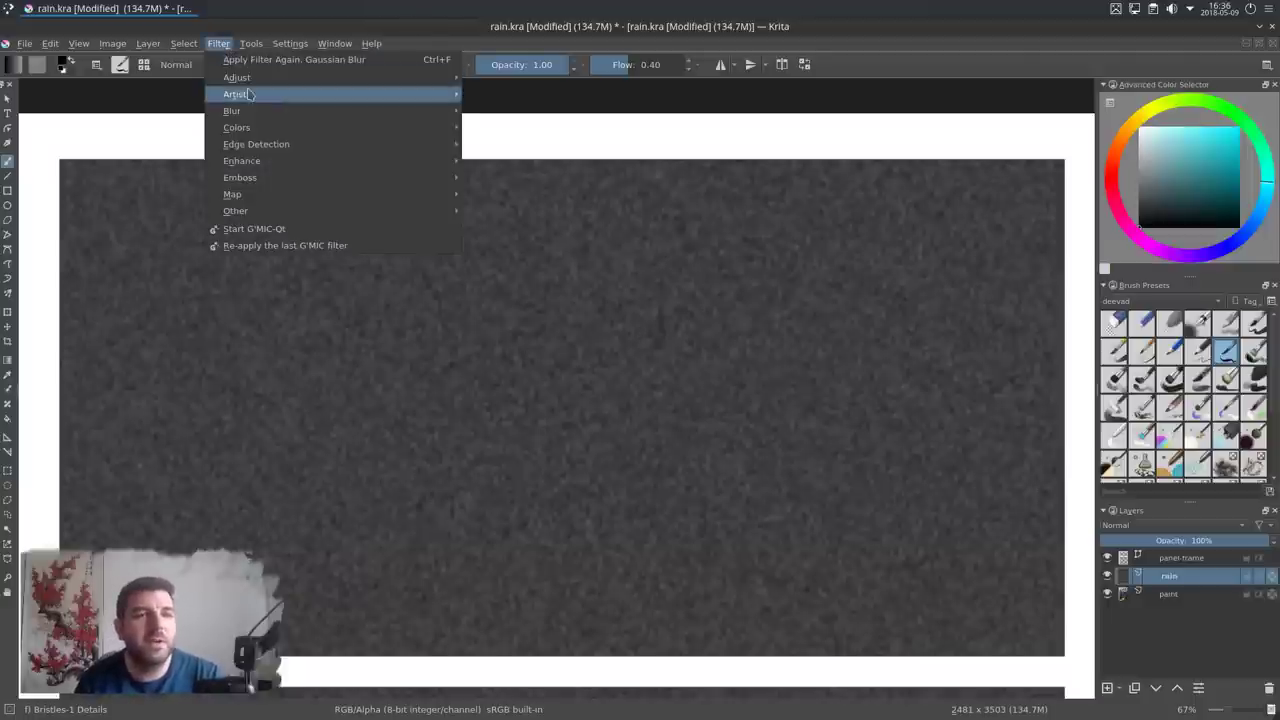
mouse_move(250, 78)
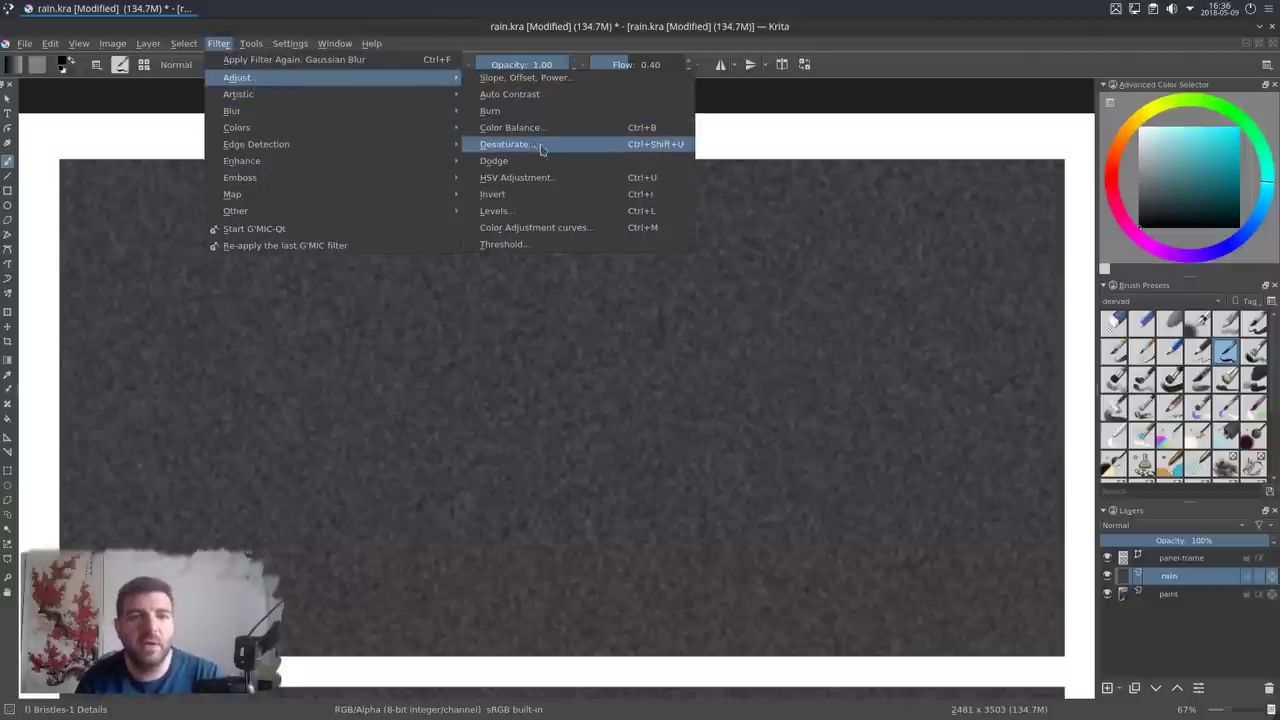
click(541, 212)
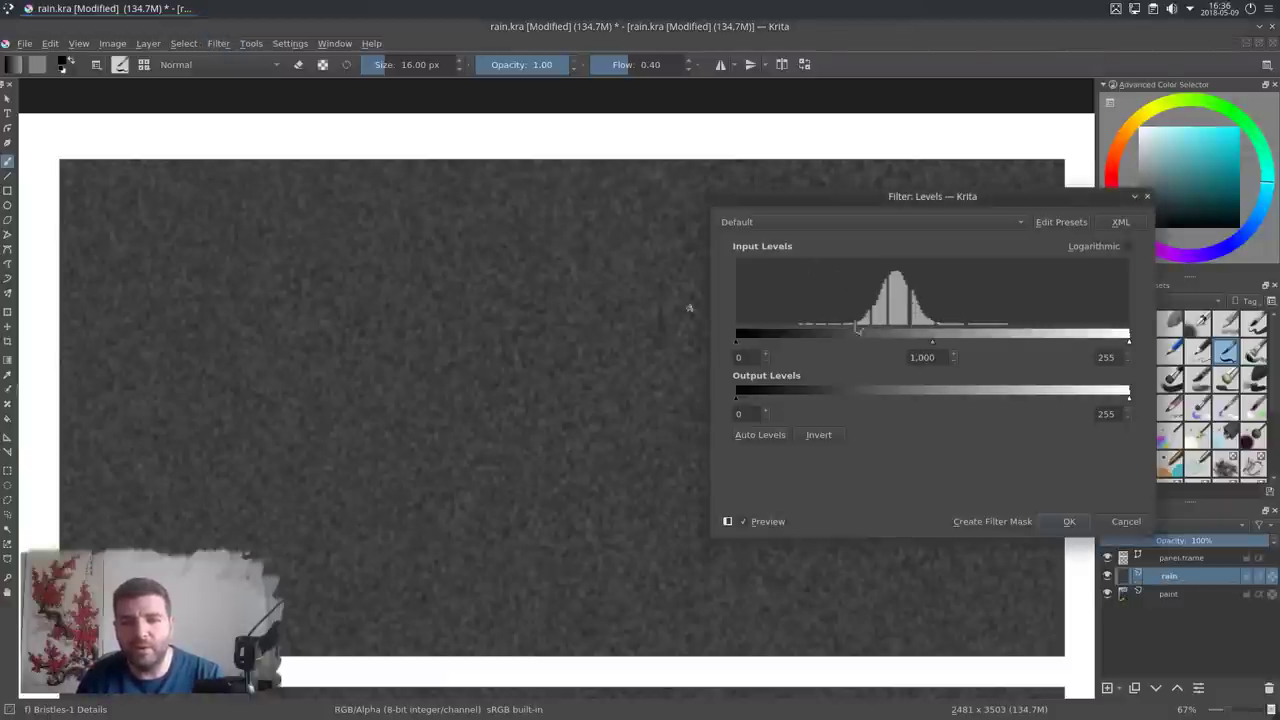
drag(735, 350, 857, 341)
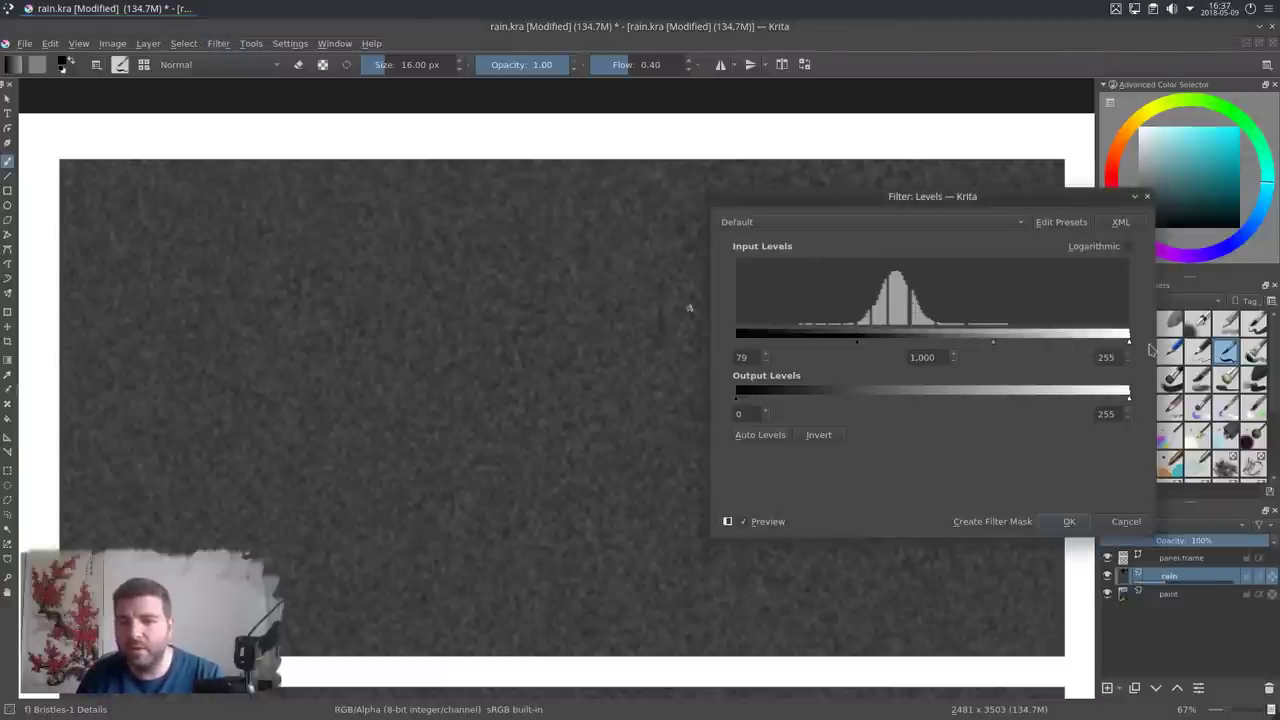
drag(1130, 346, 936, 345)
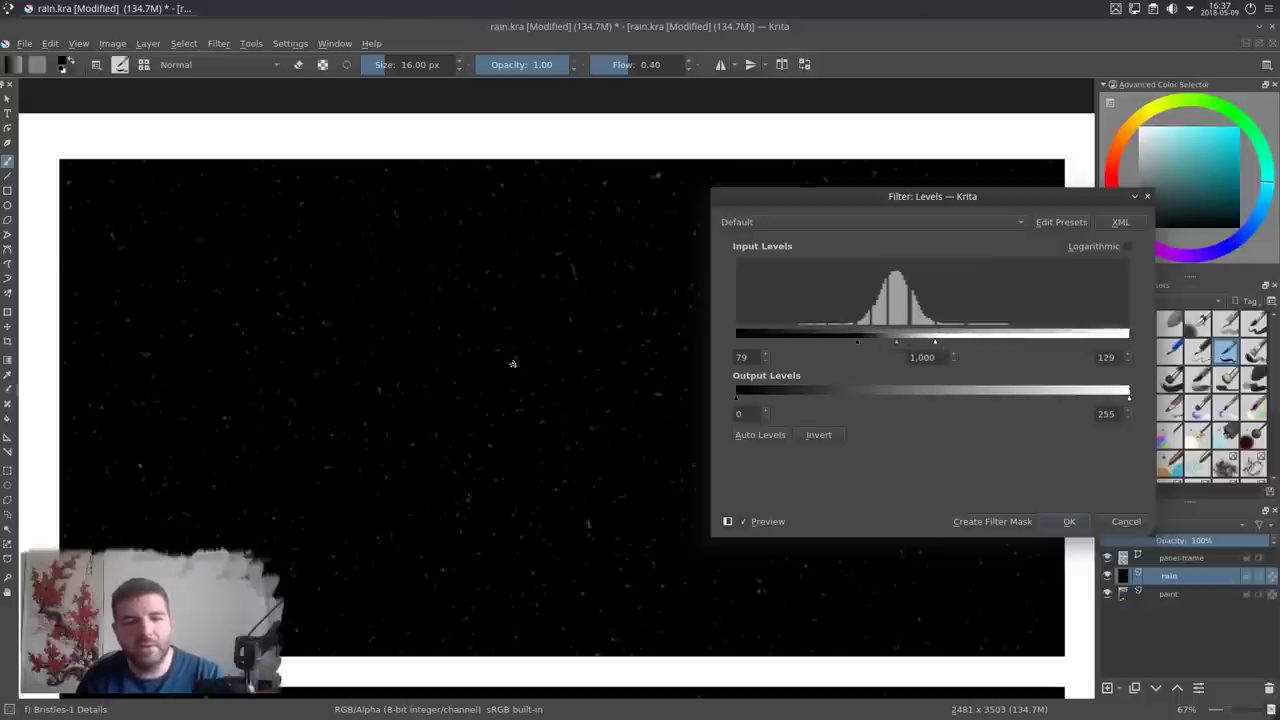
scroll(513, 363, up, 2)
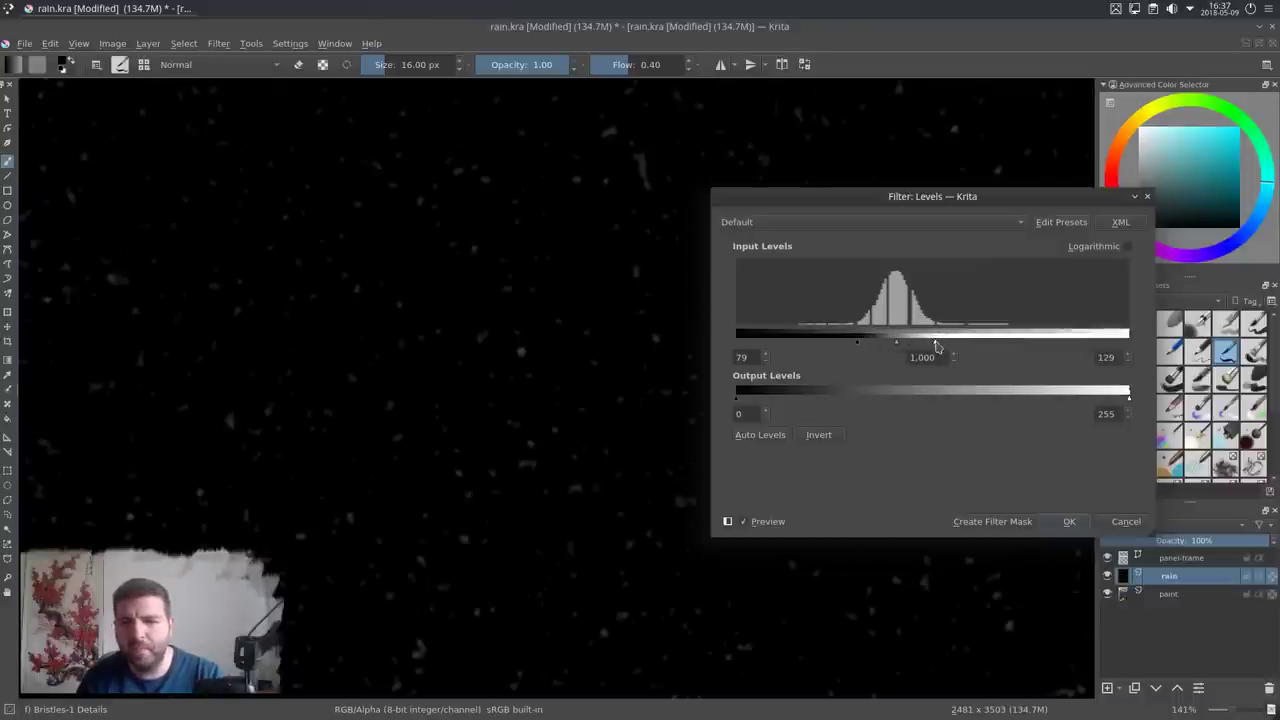
drag(936, 346, 885, 345)
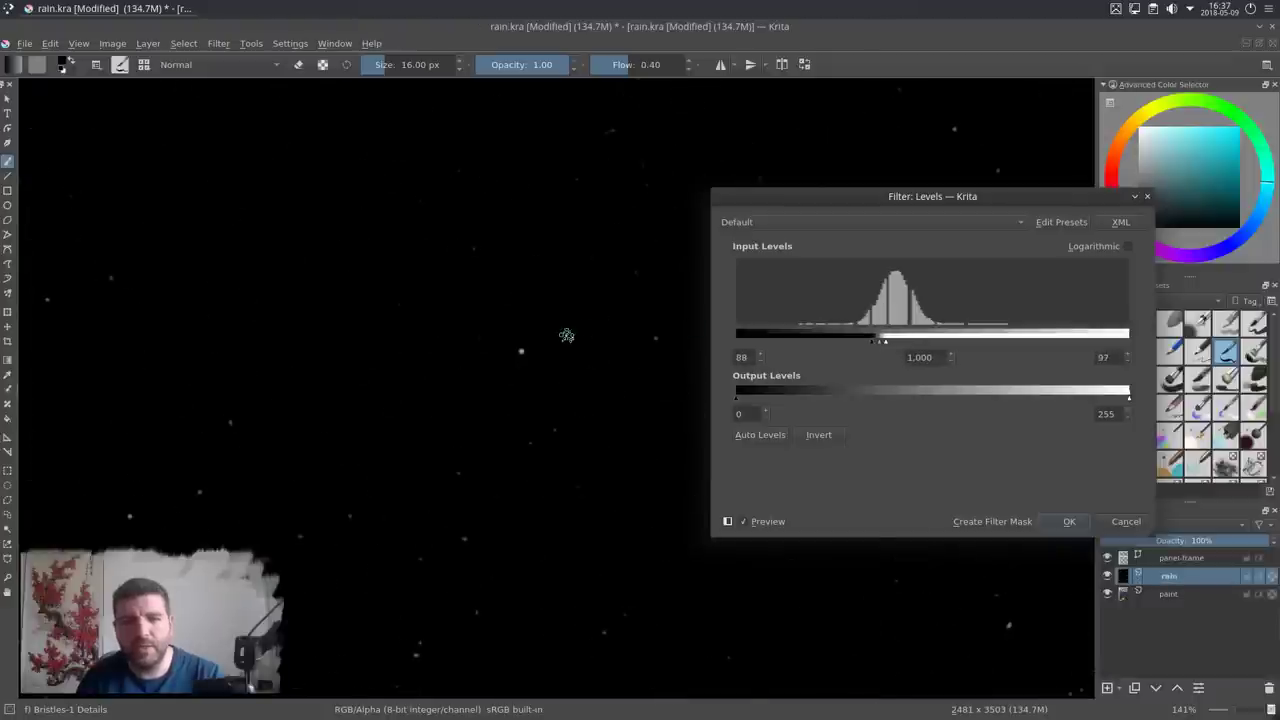
scroll(566, 335, down, 3)
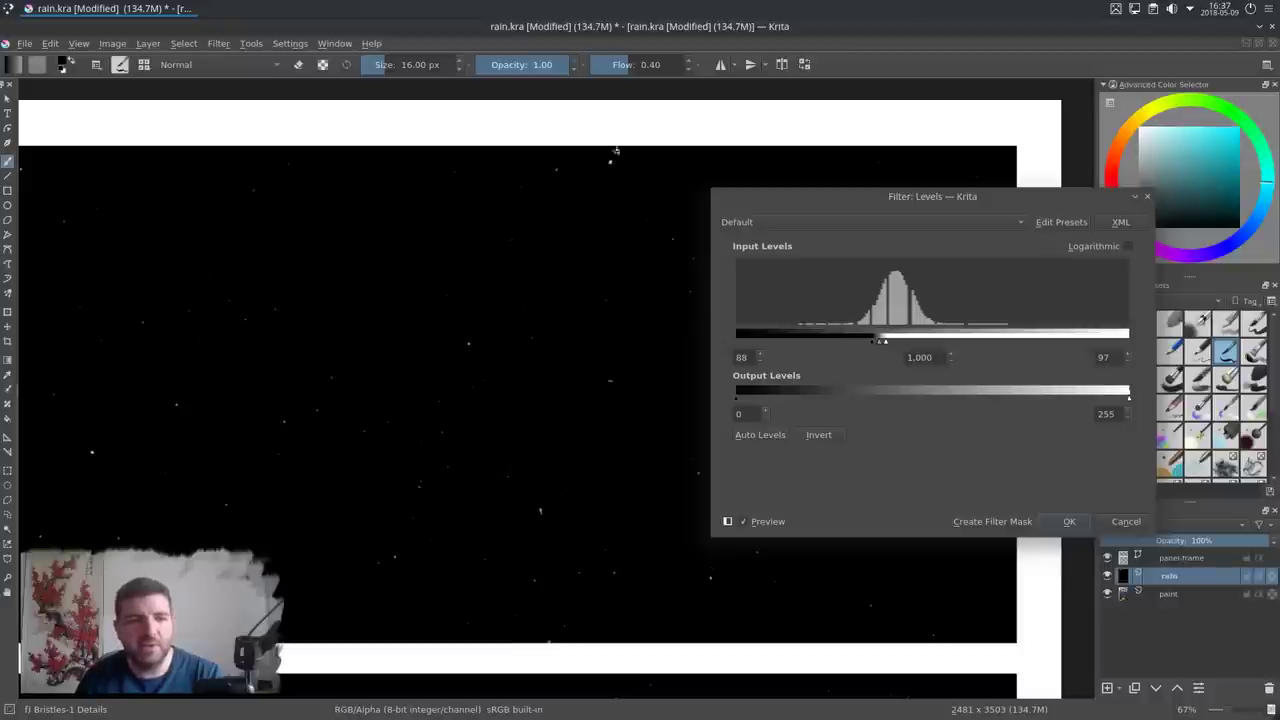
click(869, 349)
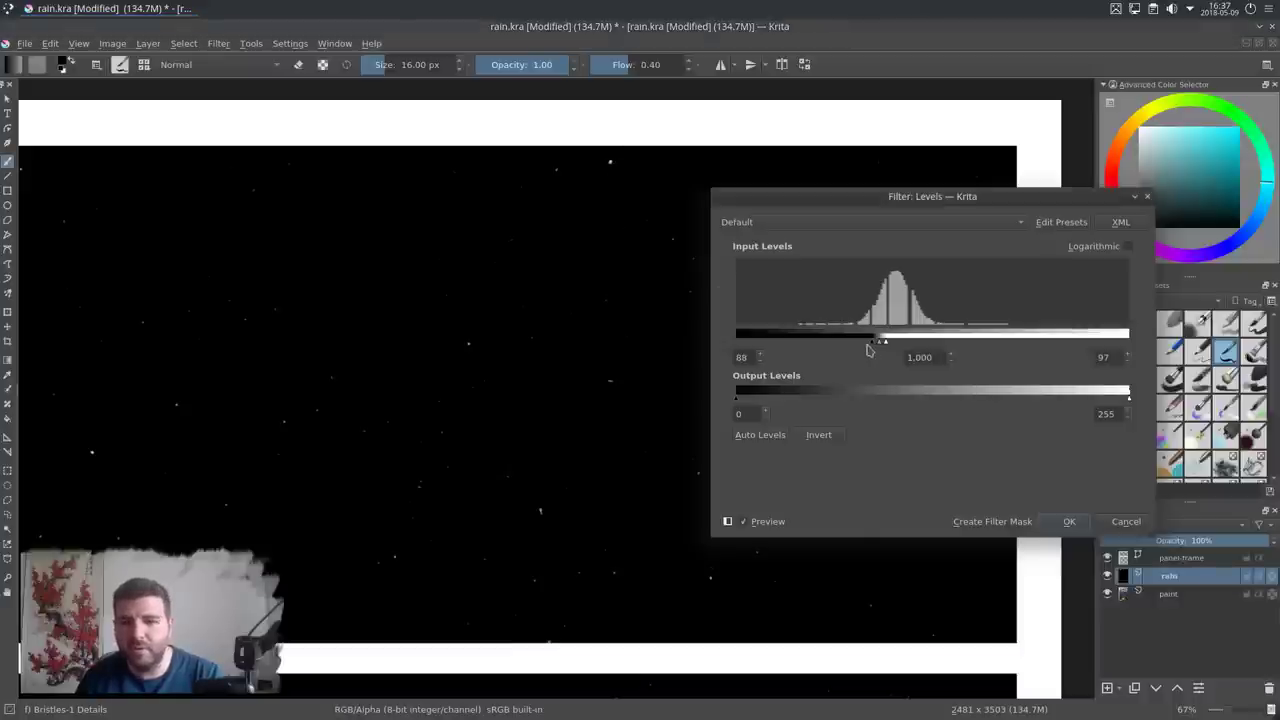
mouse_move(876, 345)
mouse_down()
mouse_move(857, 340)
mouse_move(878, 345)
mouse_move(855, 354)
mouse_up()
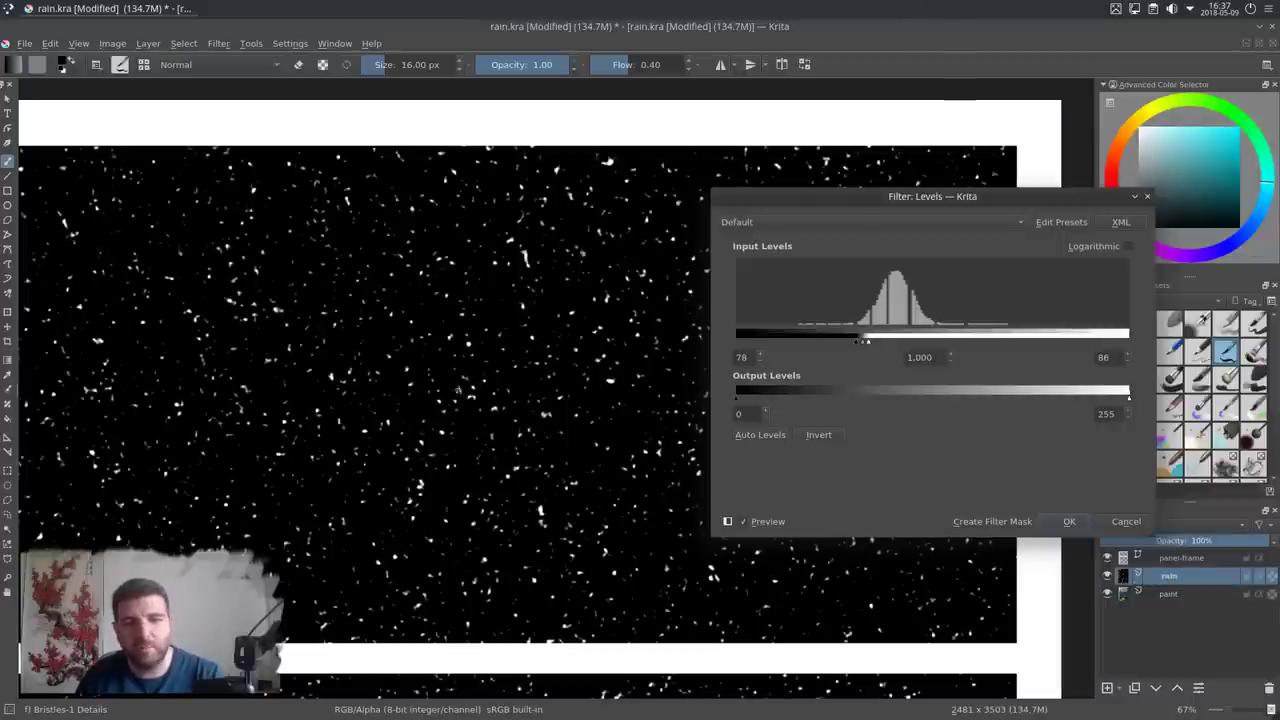
- Confirm the Levels adjustment, leaving sparse white specks on solid black
click(1068, 523)
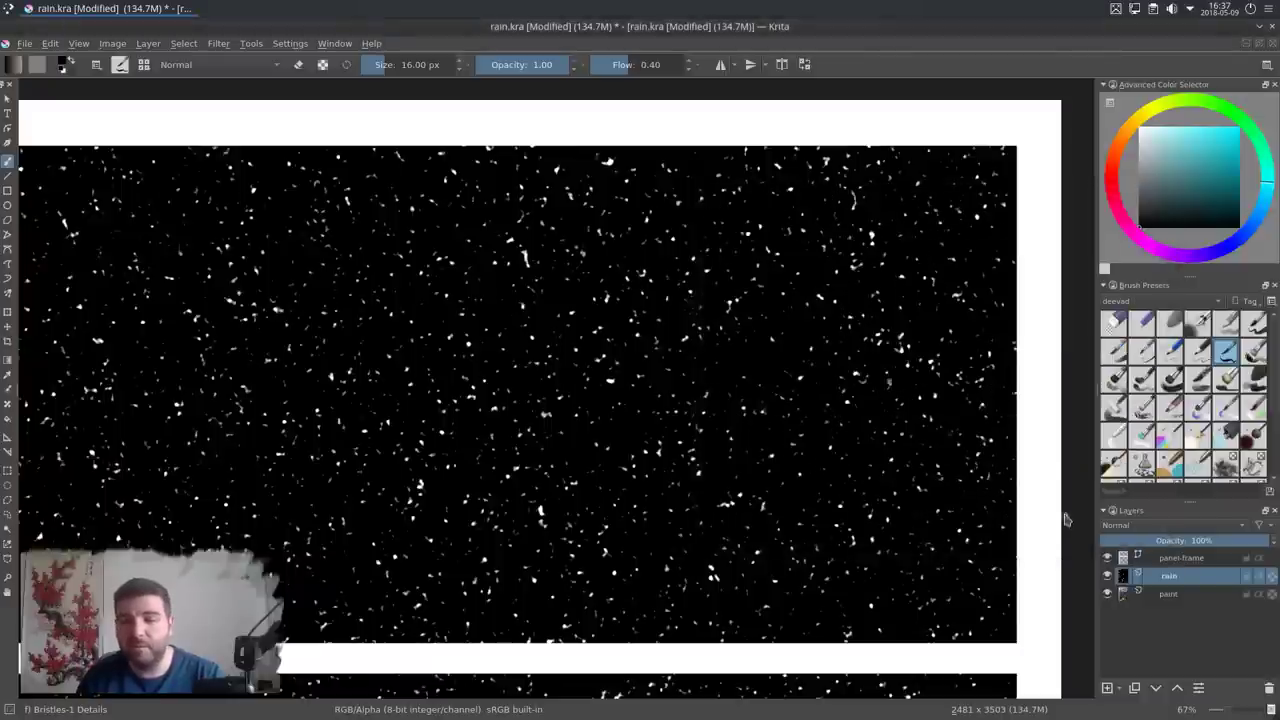
drag(400, 406, 426, 397)
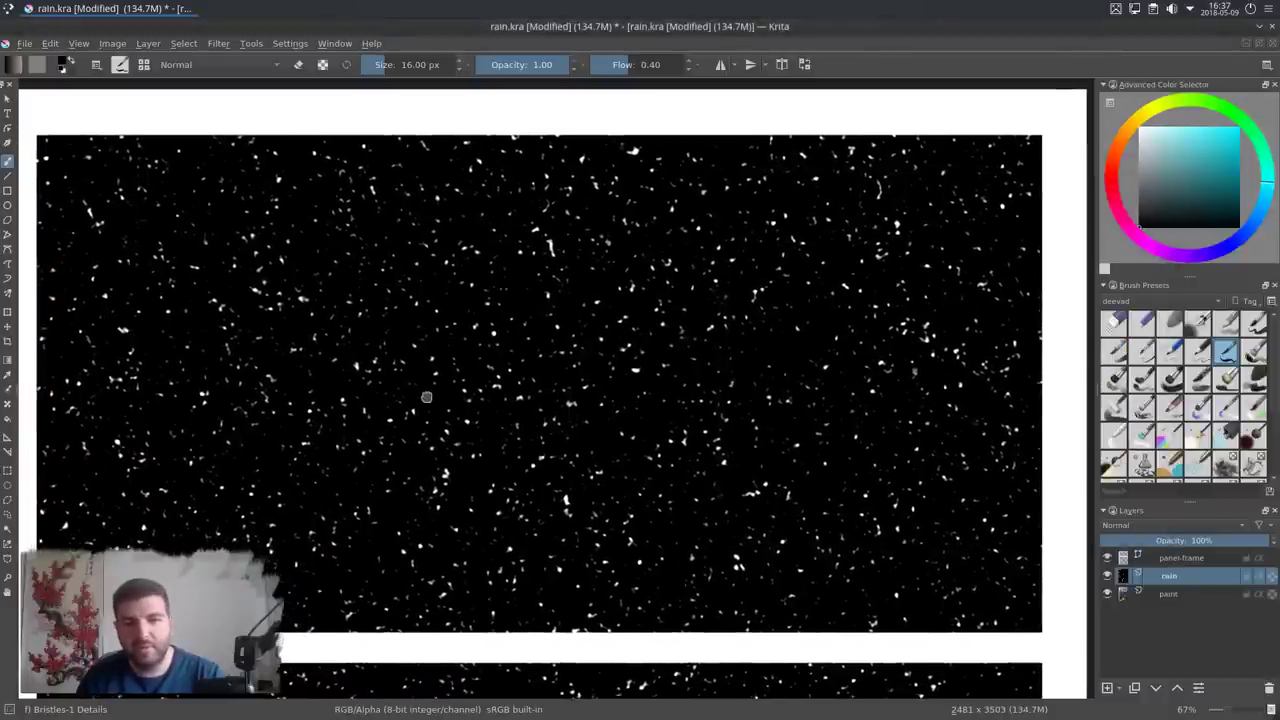
click(220, 44)
- Apply Color to Alpha with black as the colour, making the rain layer's black transparent
mouse_move(240, 127)
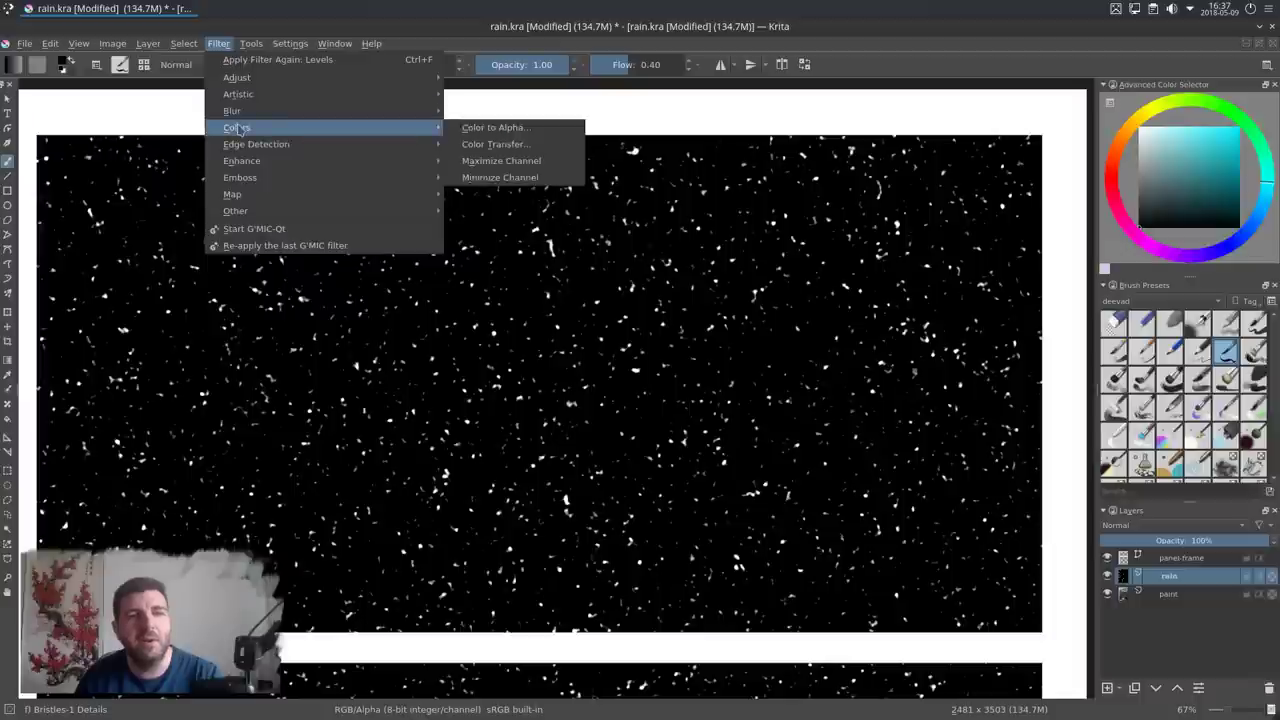
click(536, 137)
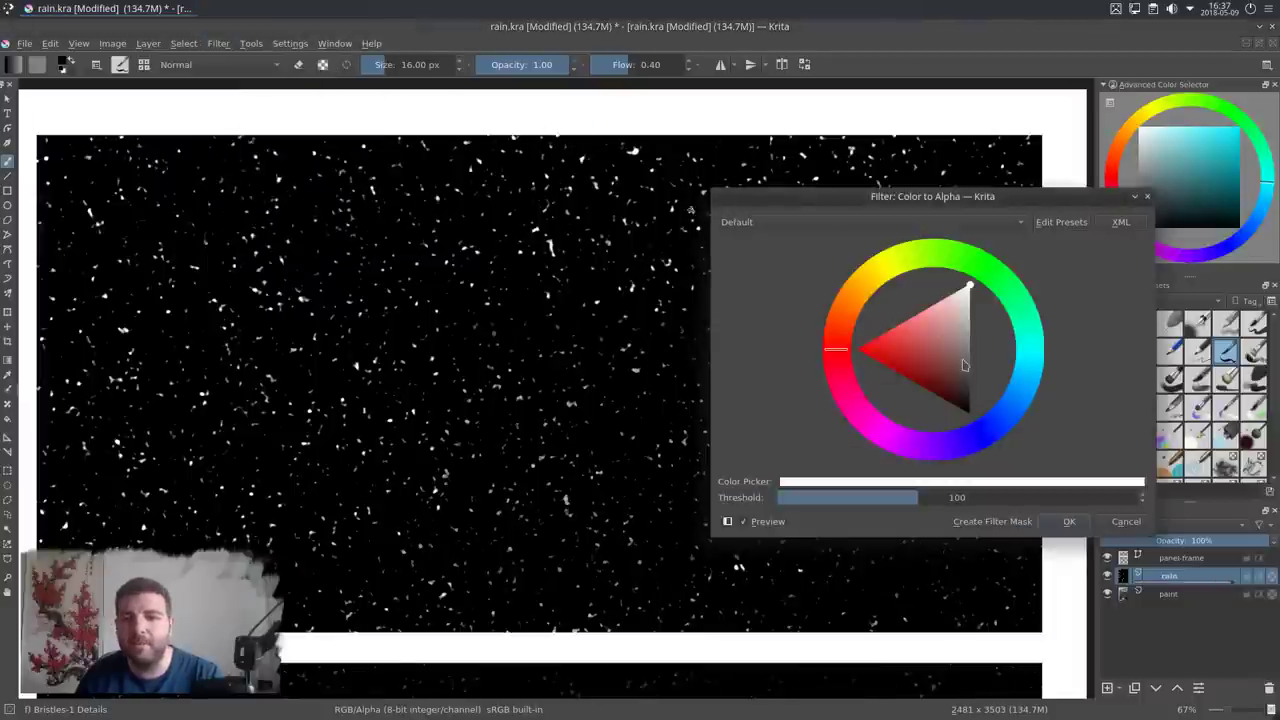
mouse_move(970, 290)
mouse_down()
mouse_move(966, 420)
mouse_move(982, 437)
mouse_up()
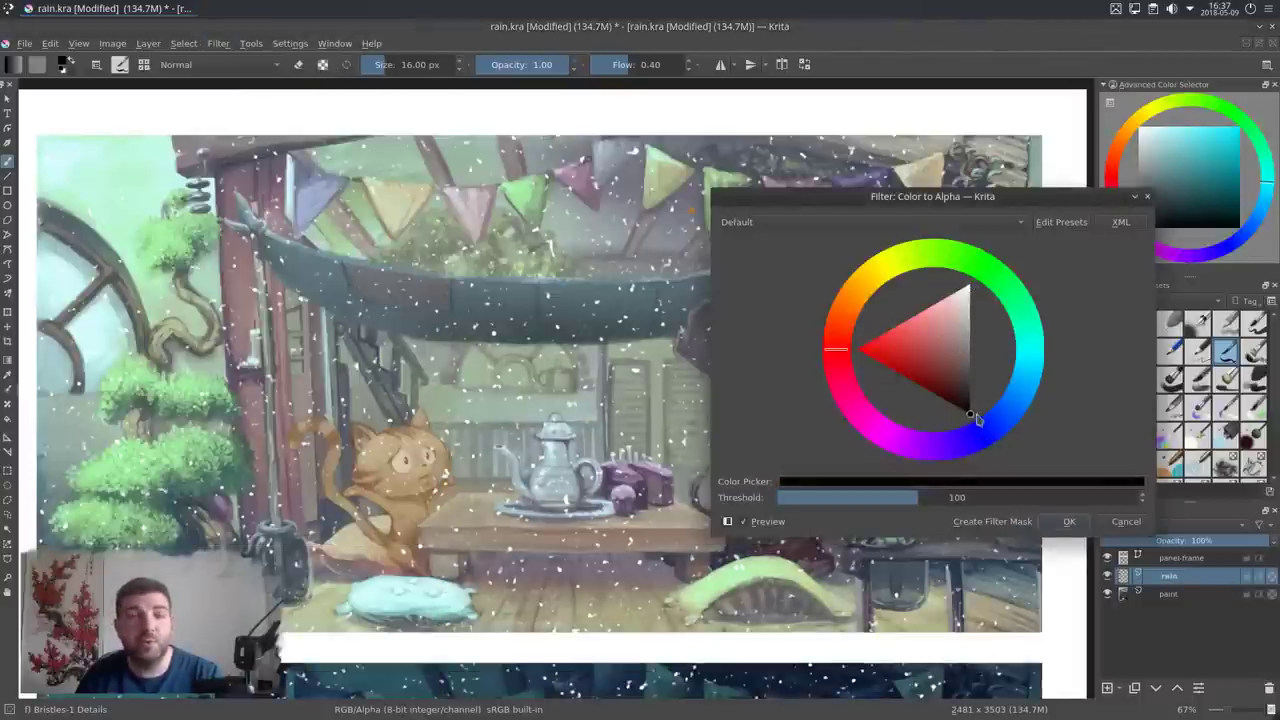
click(1068, 522)
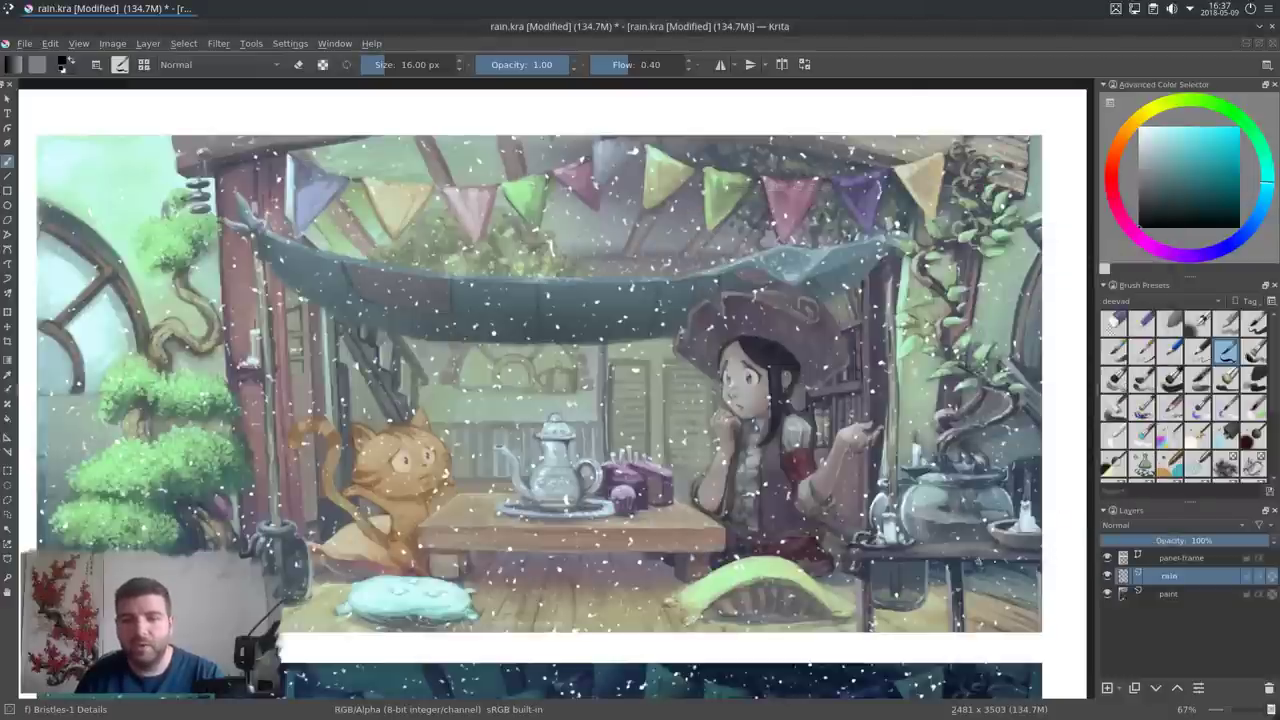
ctrl+click(632, 289)
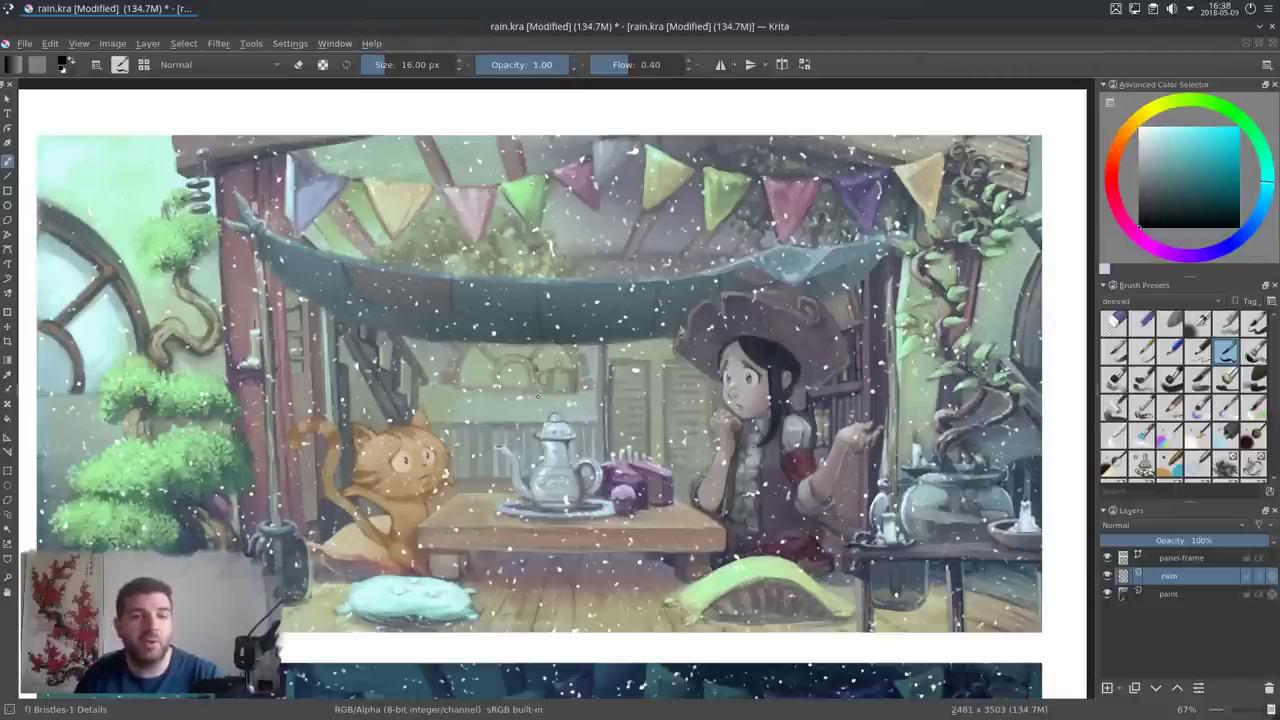
- Preview a Motion Blur with length 60 at a 258° angle on the specks
click(219, 43)
mouse_move(337, 118)
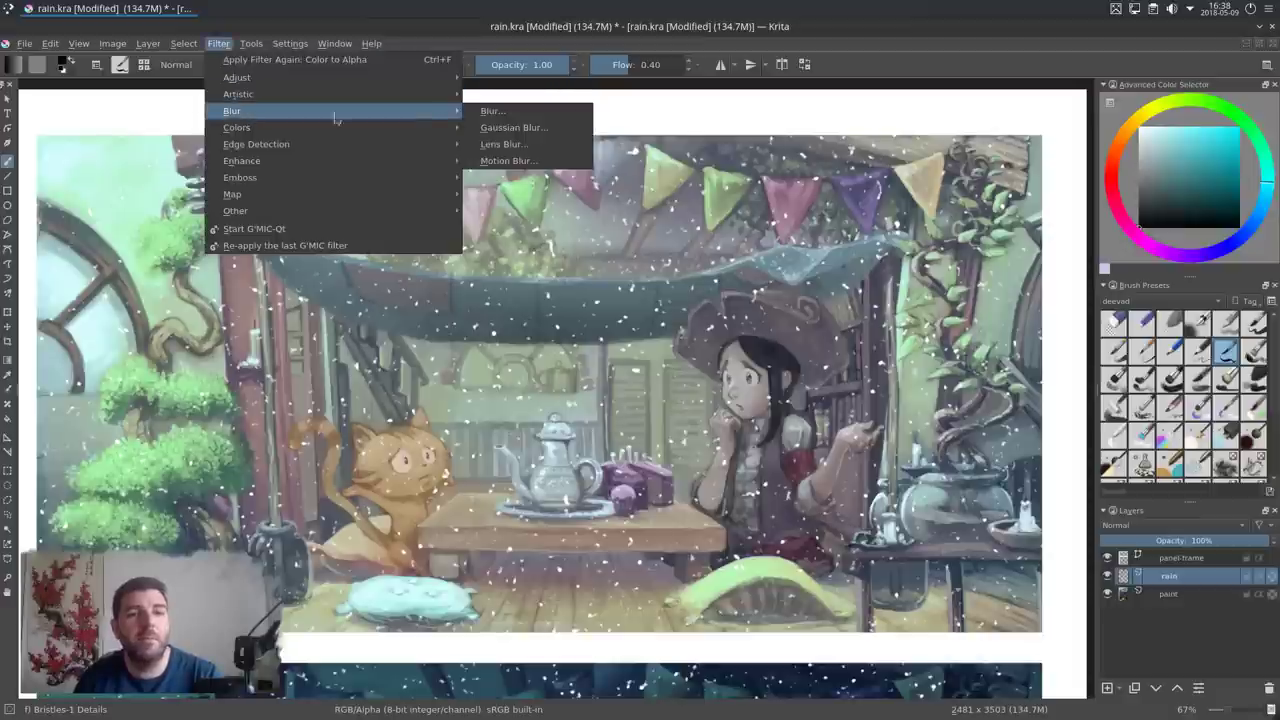
click(512, 161)
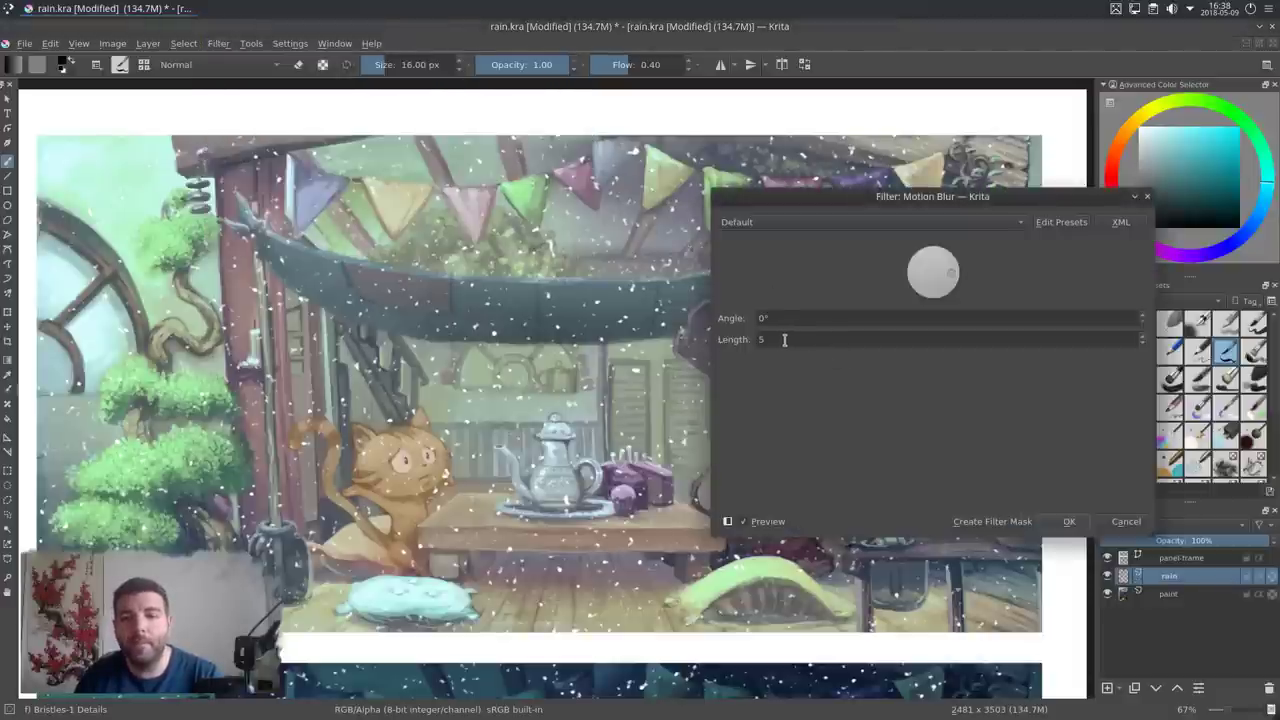
drag(784, 339, 737, 339)
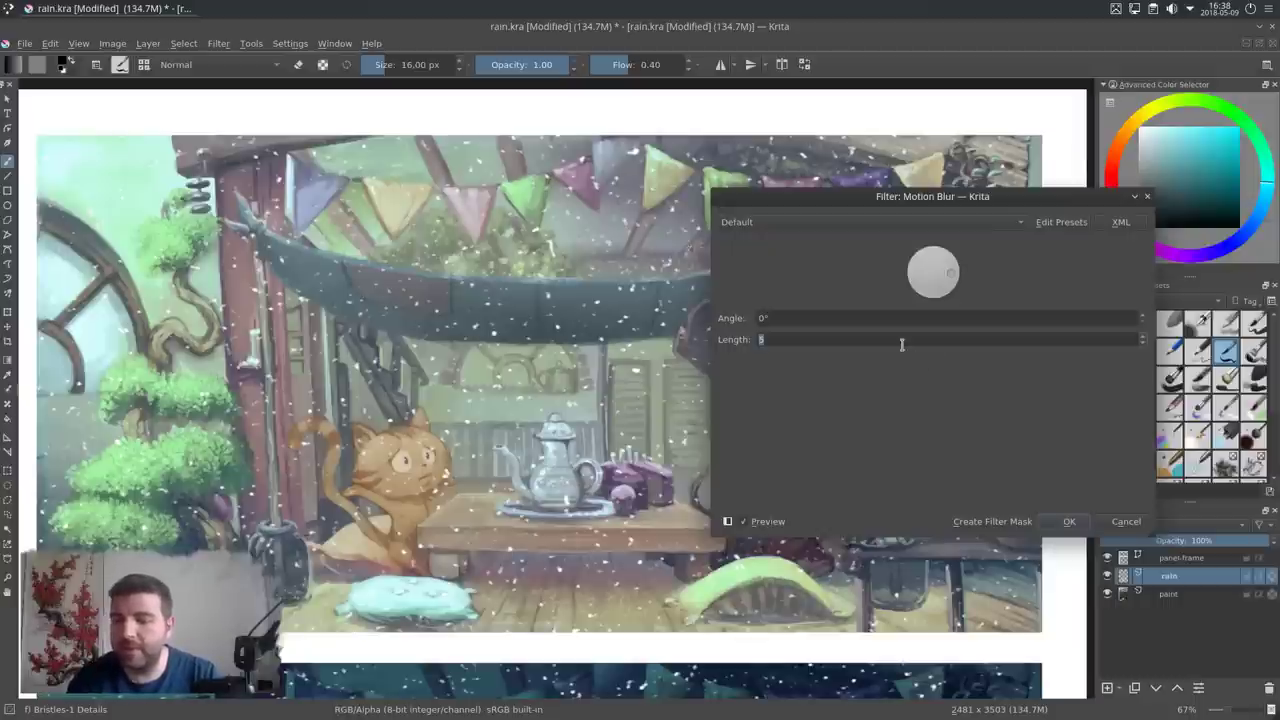
text(60)
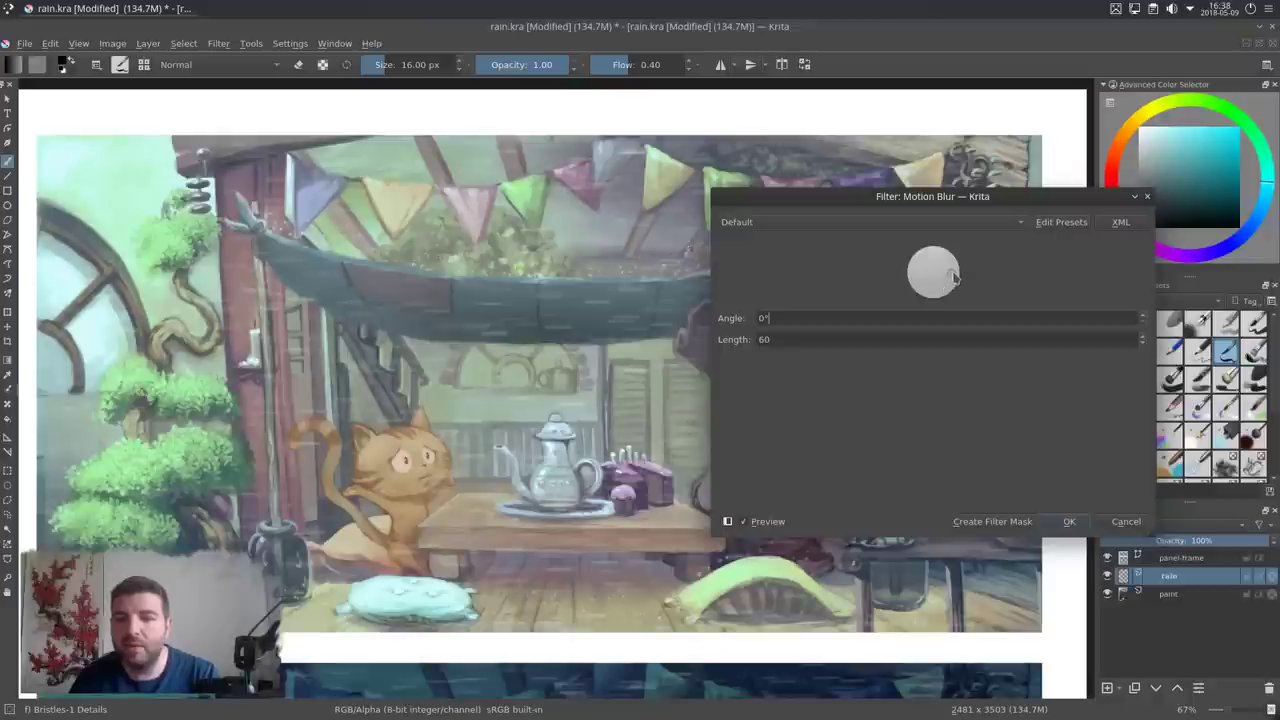
drag(955, 278, 935, 305)
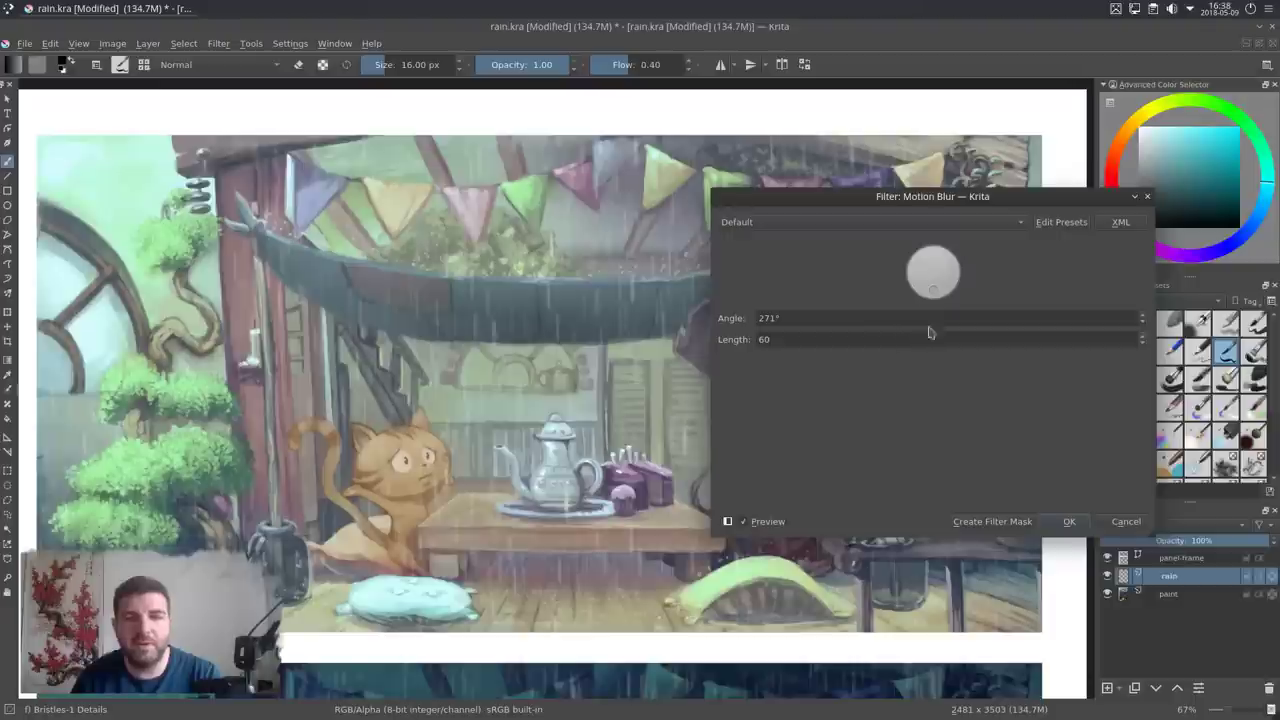
drag(937, 296, 930, 295)
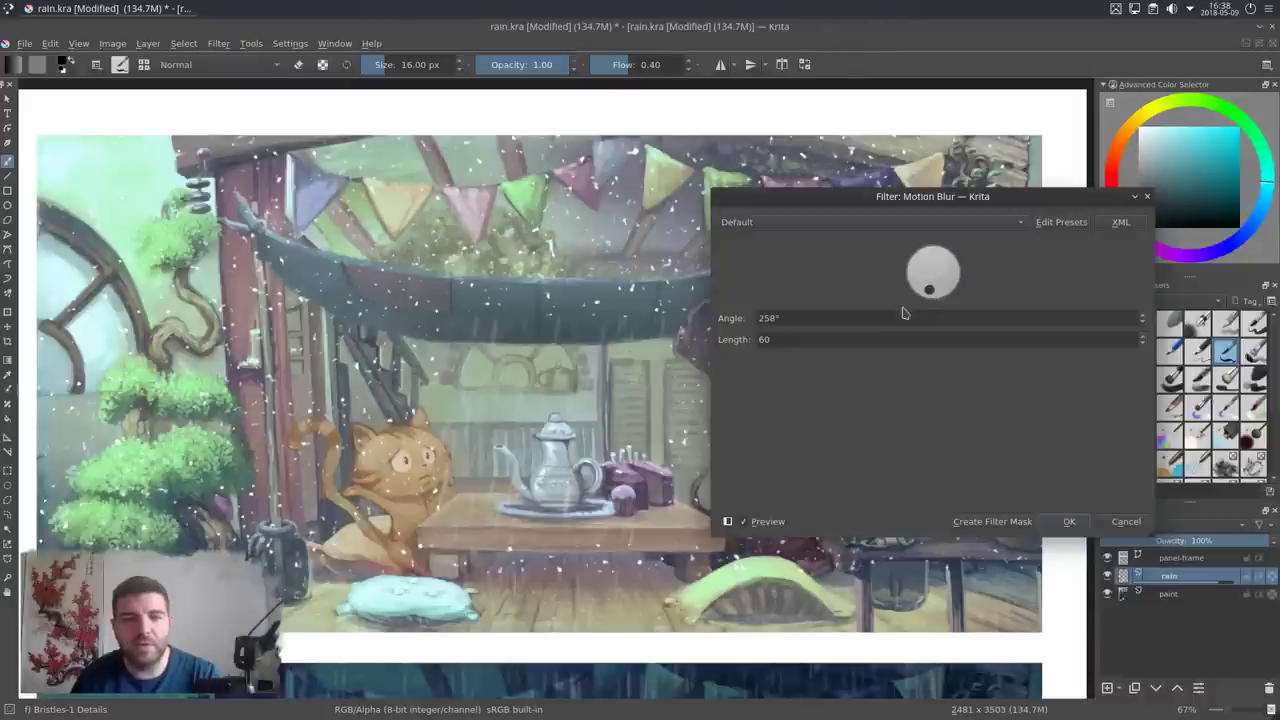
drag(541, 471, 644, 246)
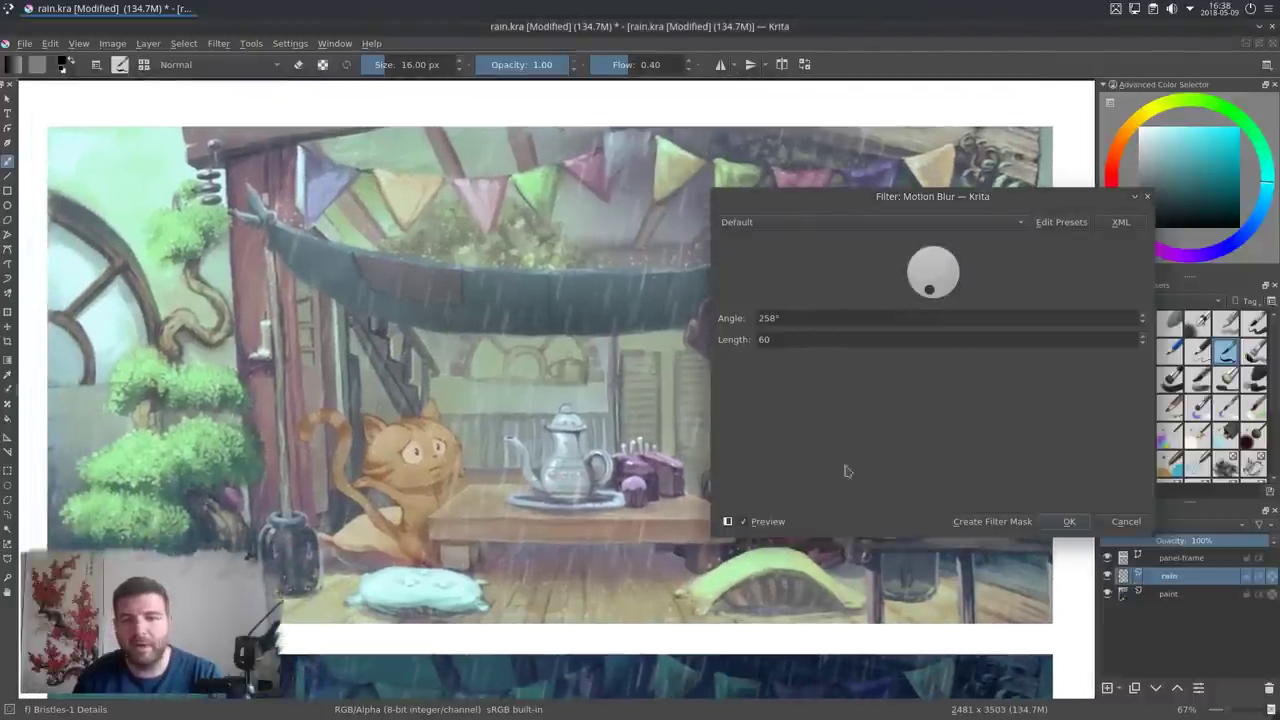
- Apply the length-60, 258° motion blur, leaving fine slanted rain streaks over the scene
click(1074, 522)
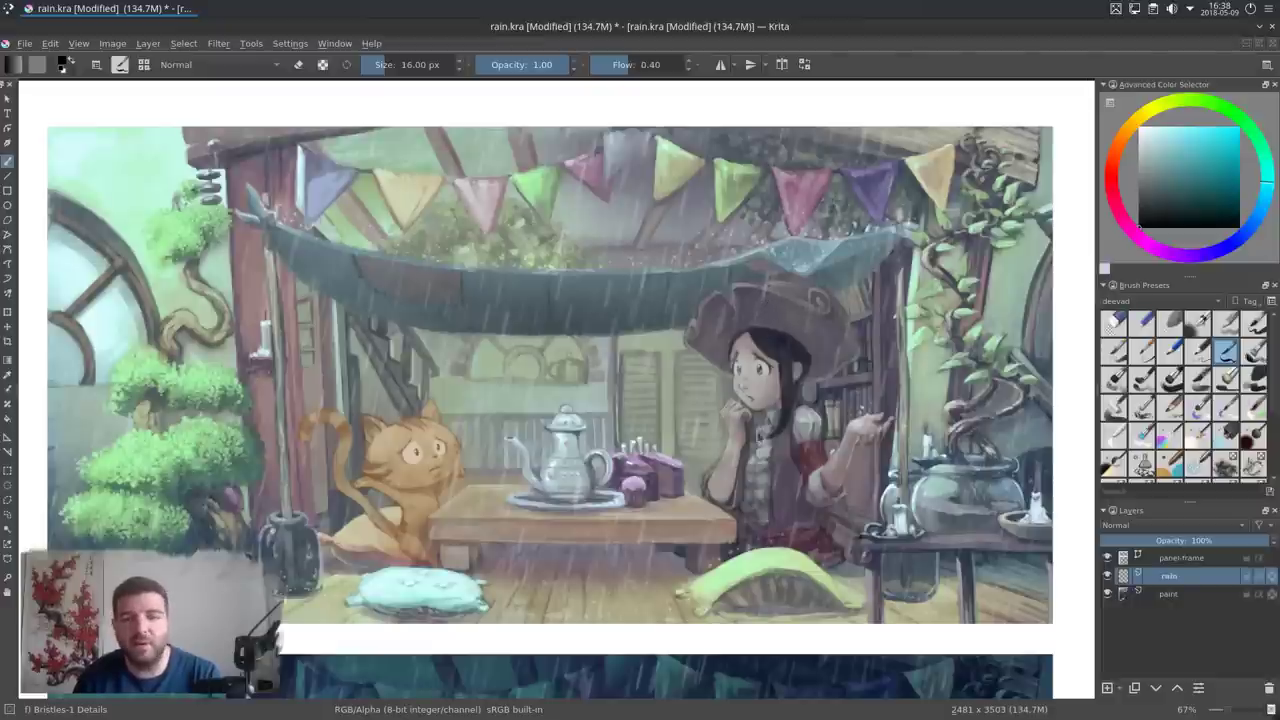
drag(753, 433, 767, 443)
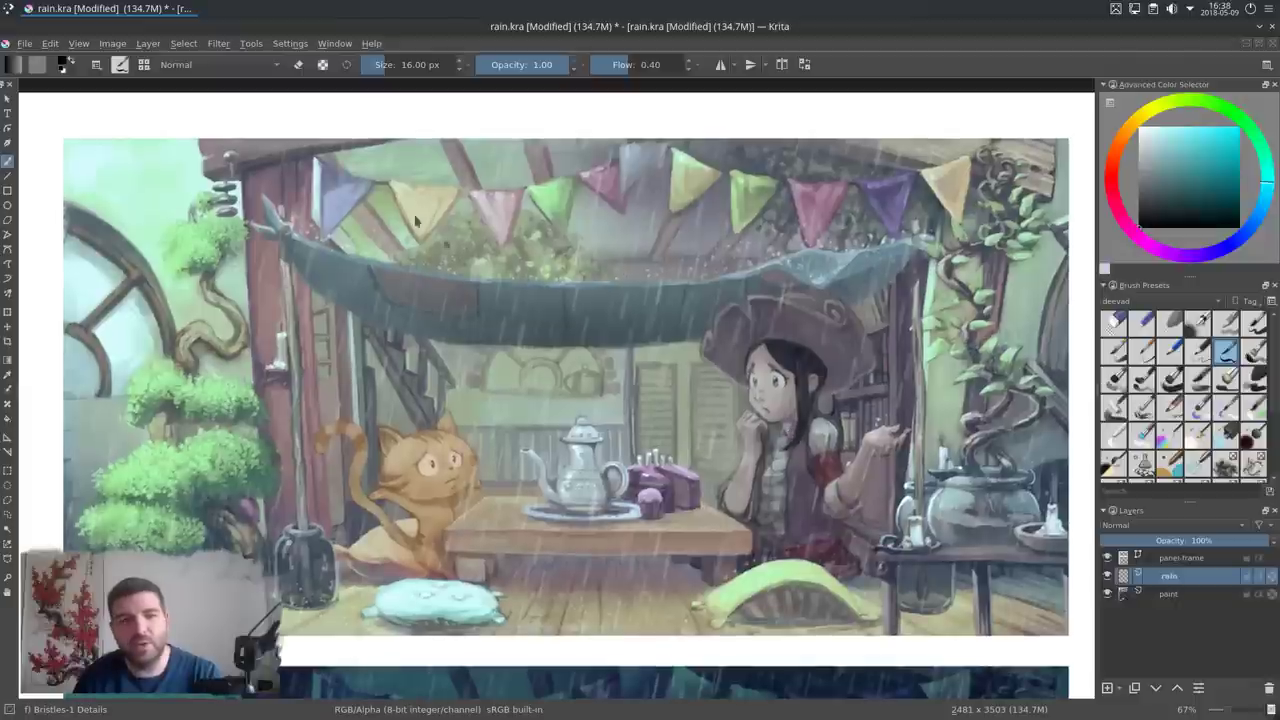
- Apply an Alpha-channel curve mapping input 113 to output 255 to make rain streaks more opaque
click(218, 44)
mouse_move(300, 78)
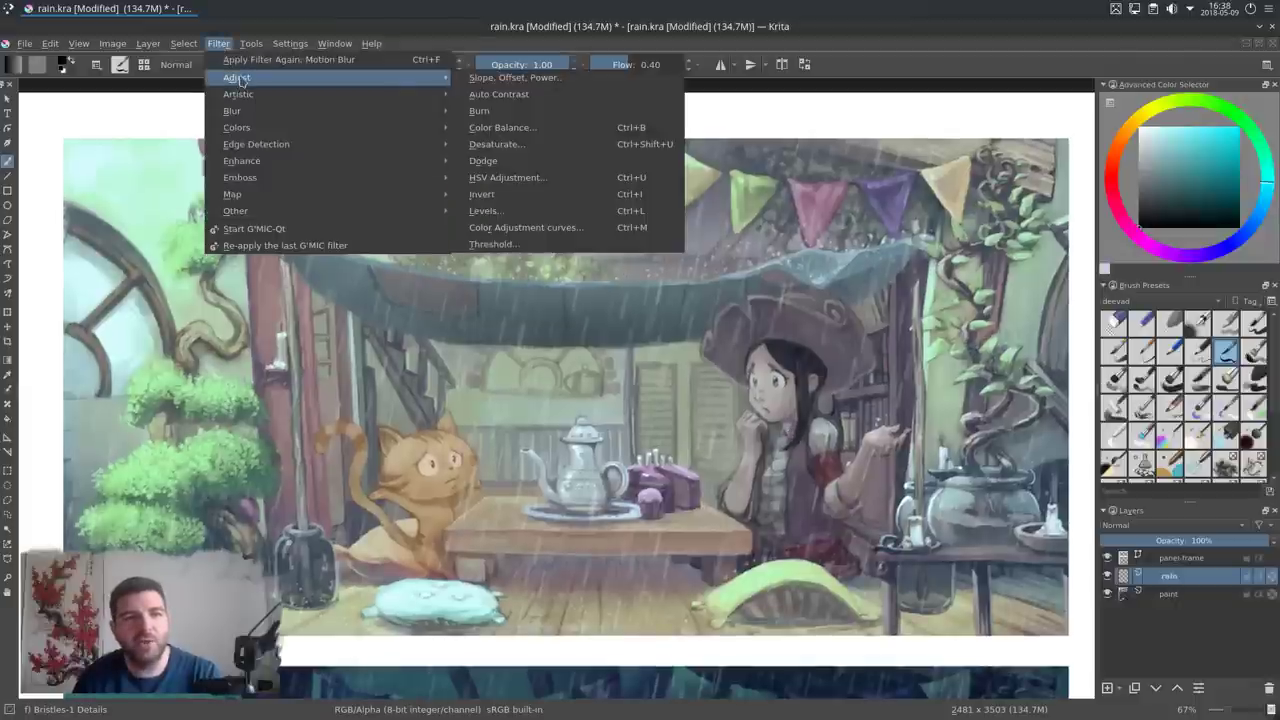
click(520, 229)
click(806, 248)
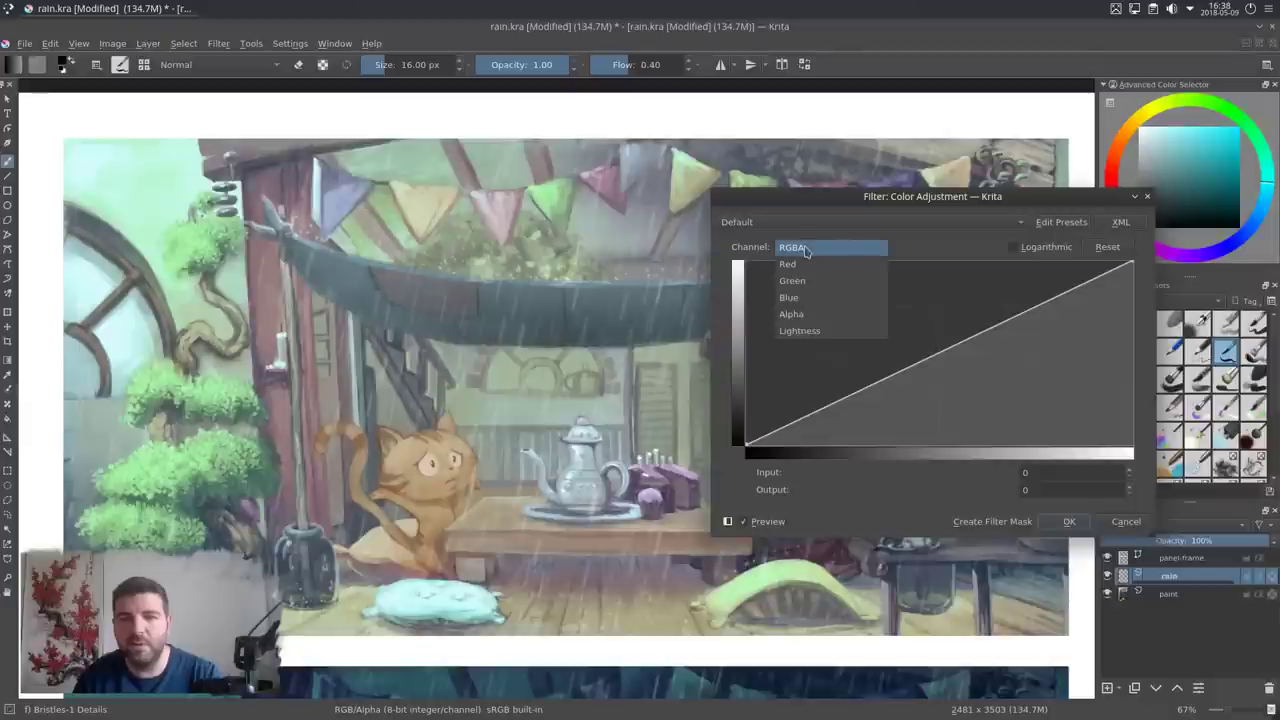
click(810, 315)
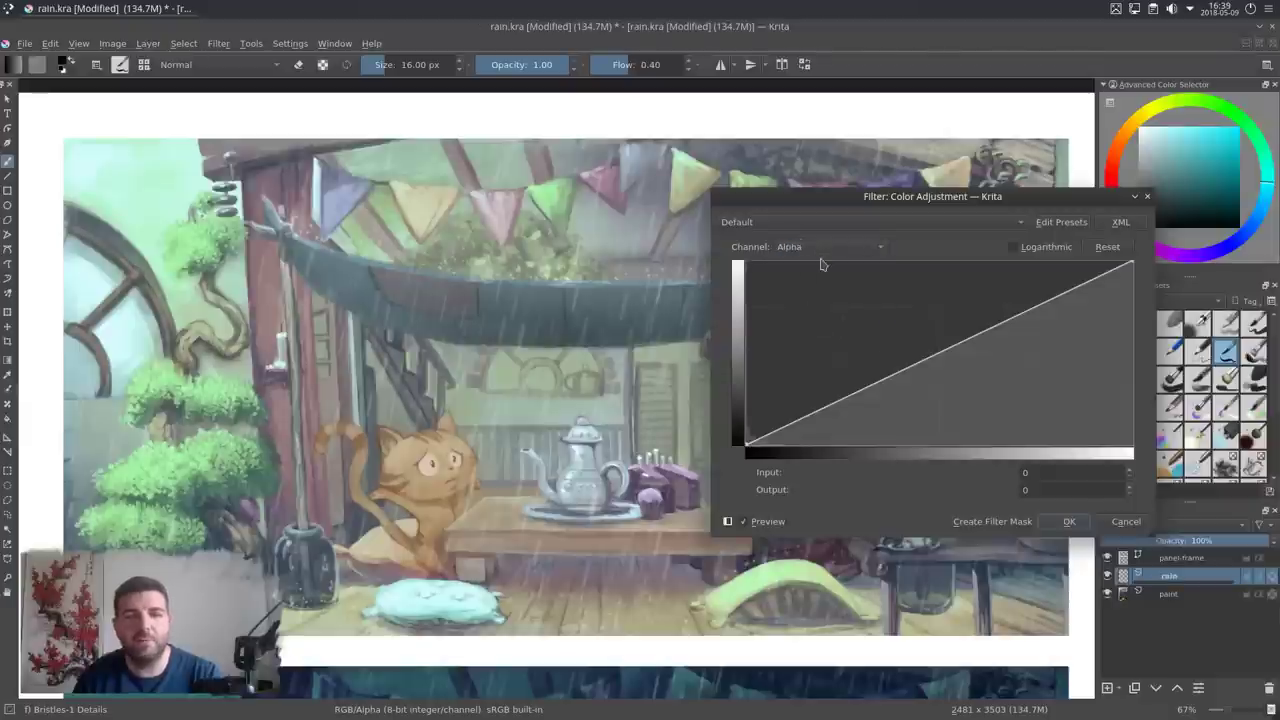
drag(1132, 263, 915, 263)
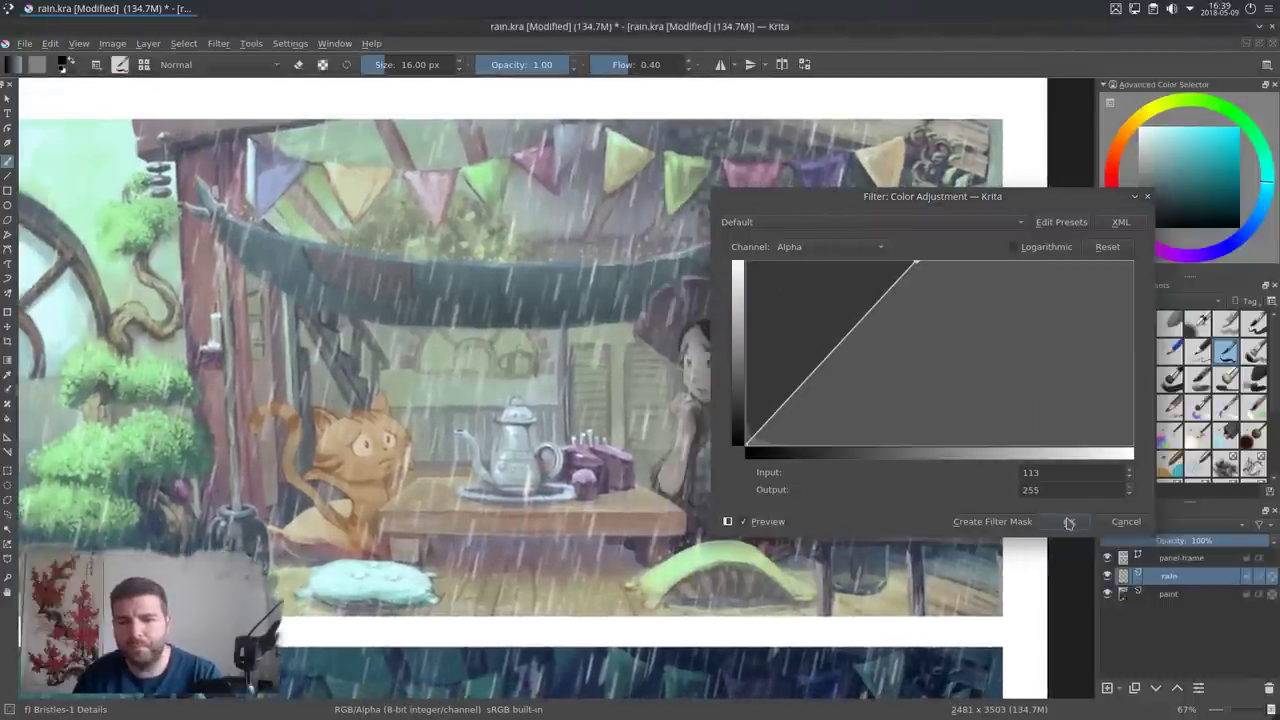
click(1068, 522)
scroll(710, 385, down, 1)
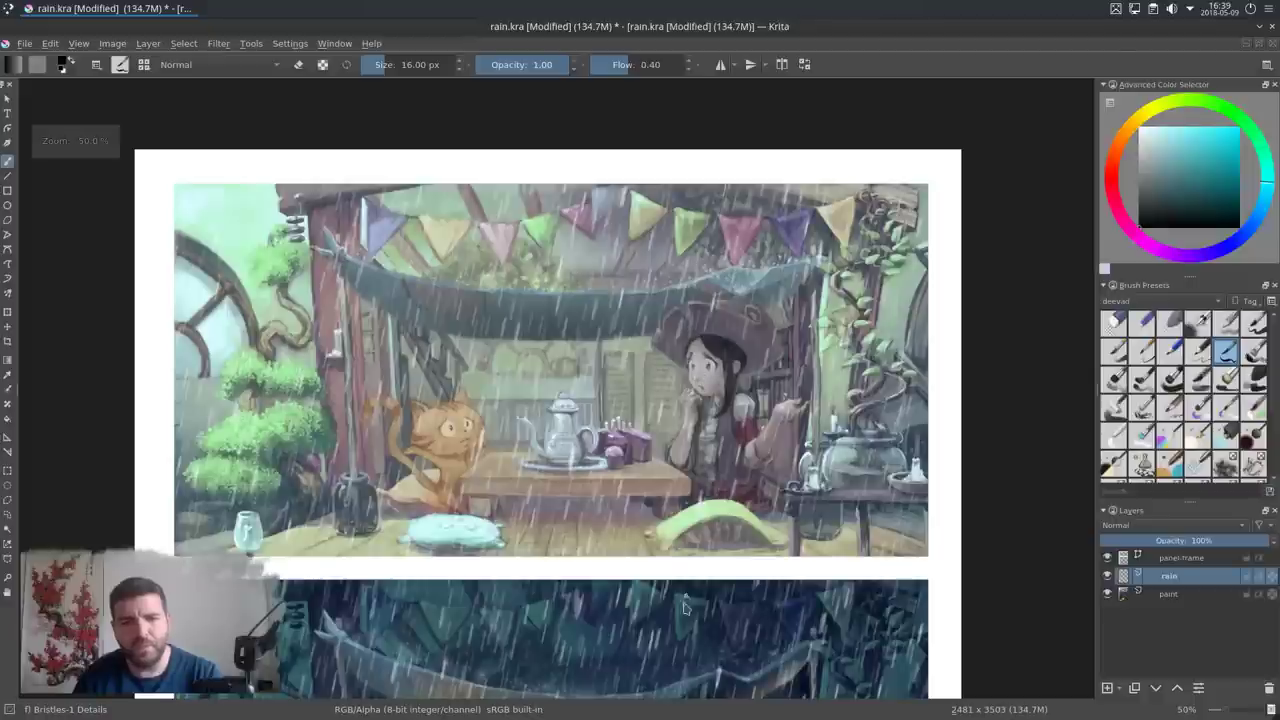
drag(685, 607, 704, 427)
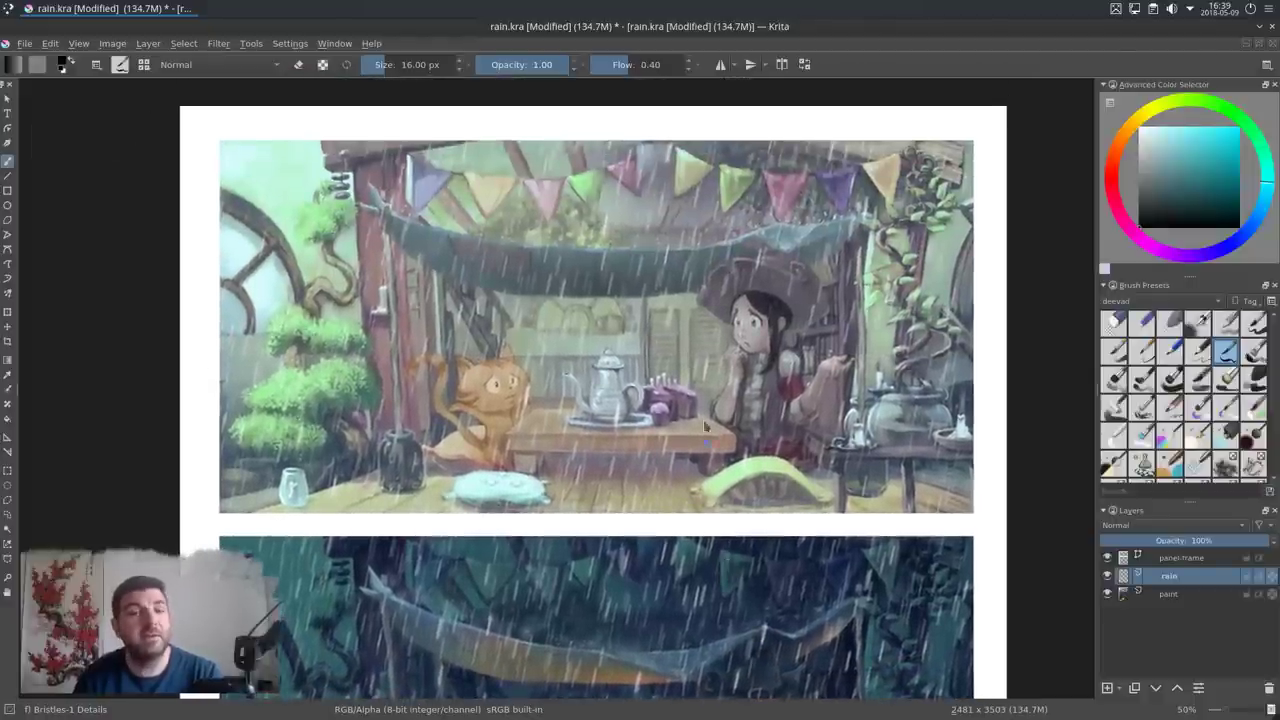
scroll(700, 390, up, 1)
scroll(704, 303, down, 1)
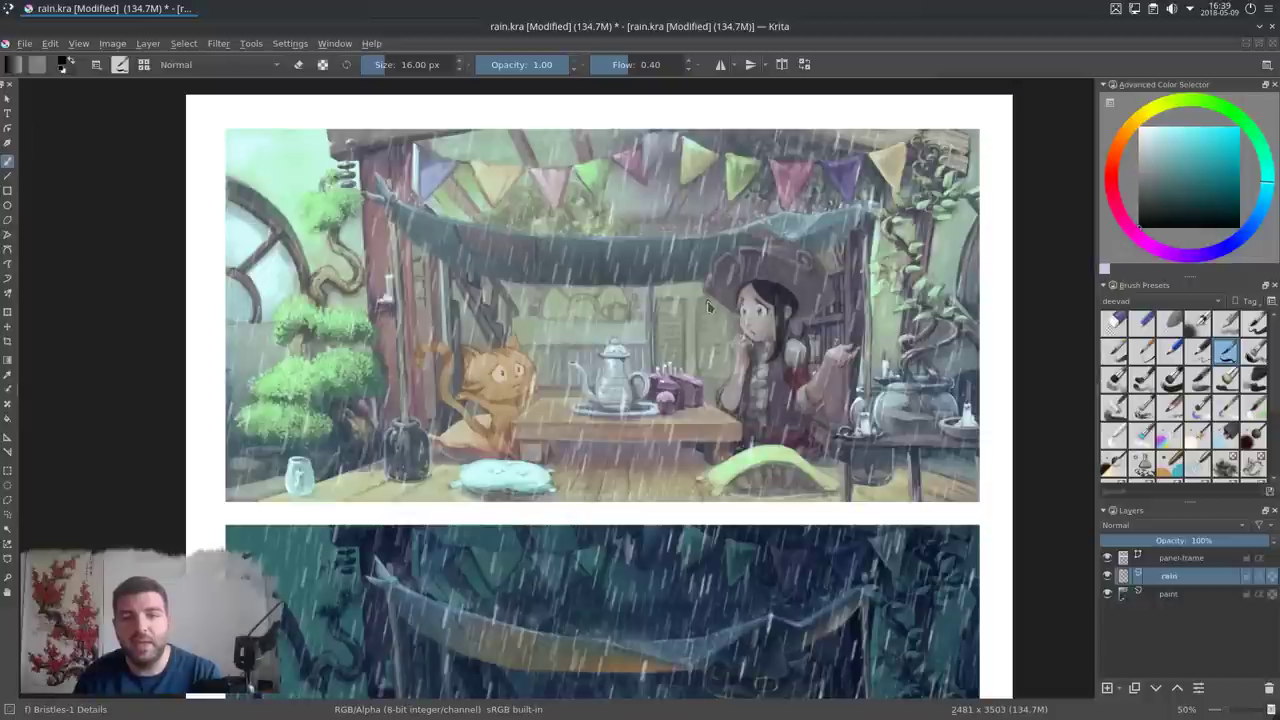
drag(707, 307, 703, 355)
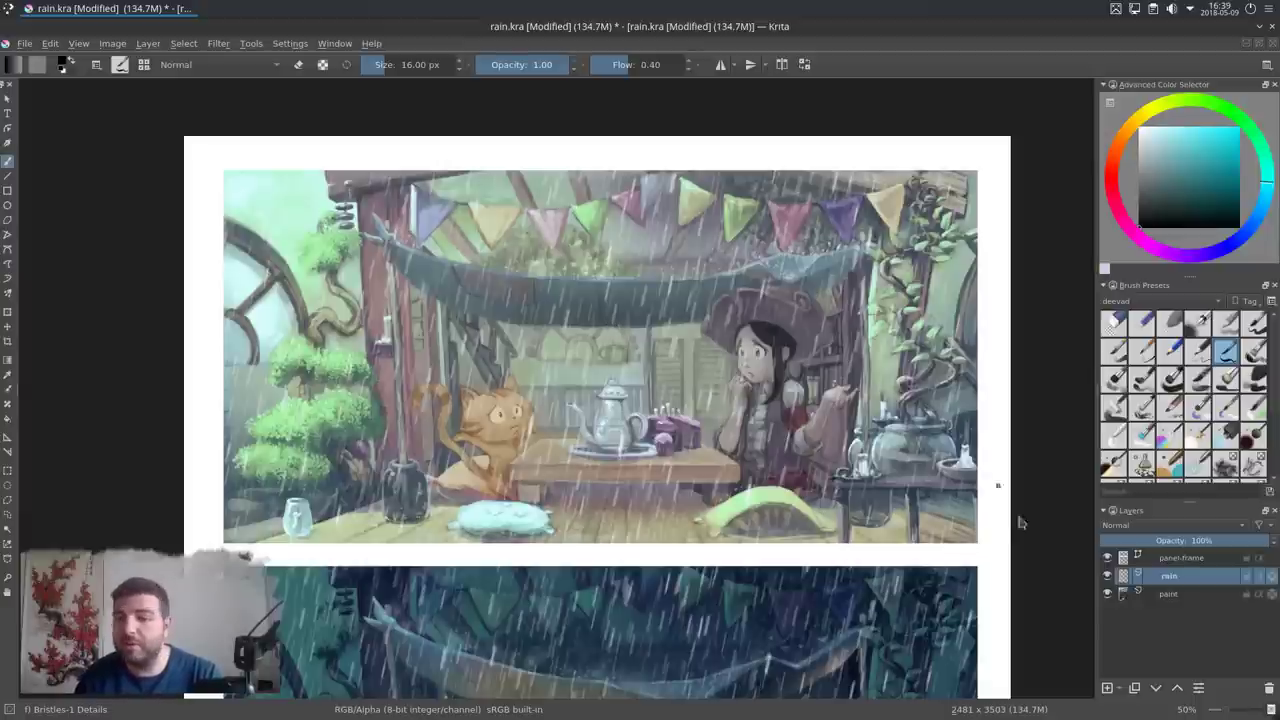
mouse_move(1153, 577)
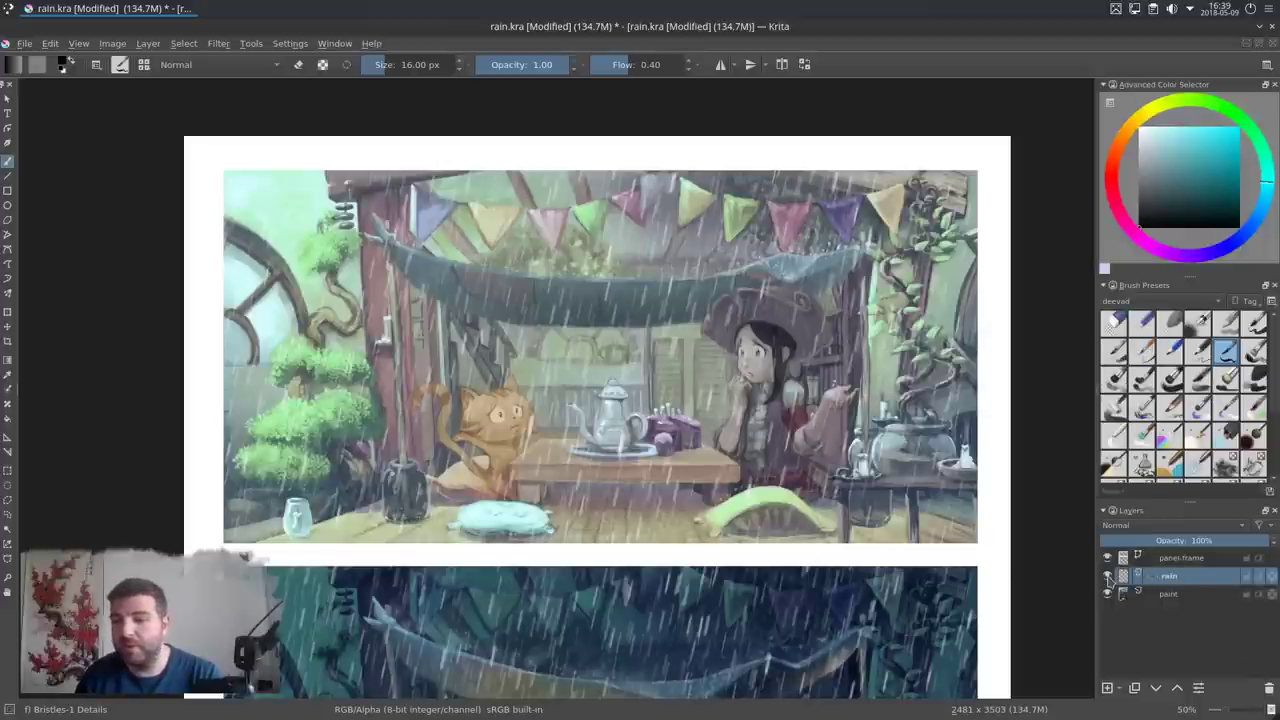
- Hide the hand-painted rain layer and make the paint layer the working layer
click(1107, 577)
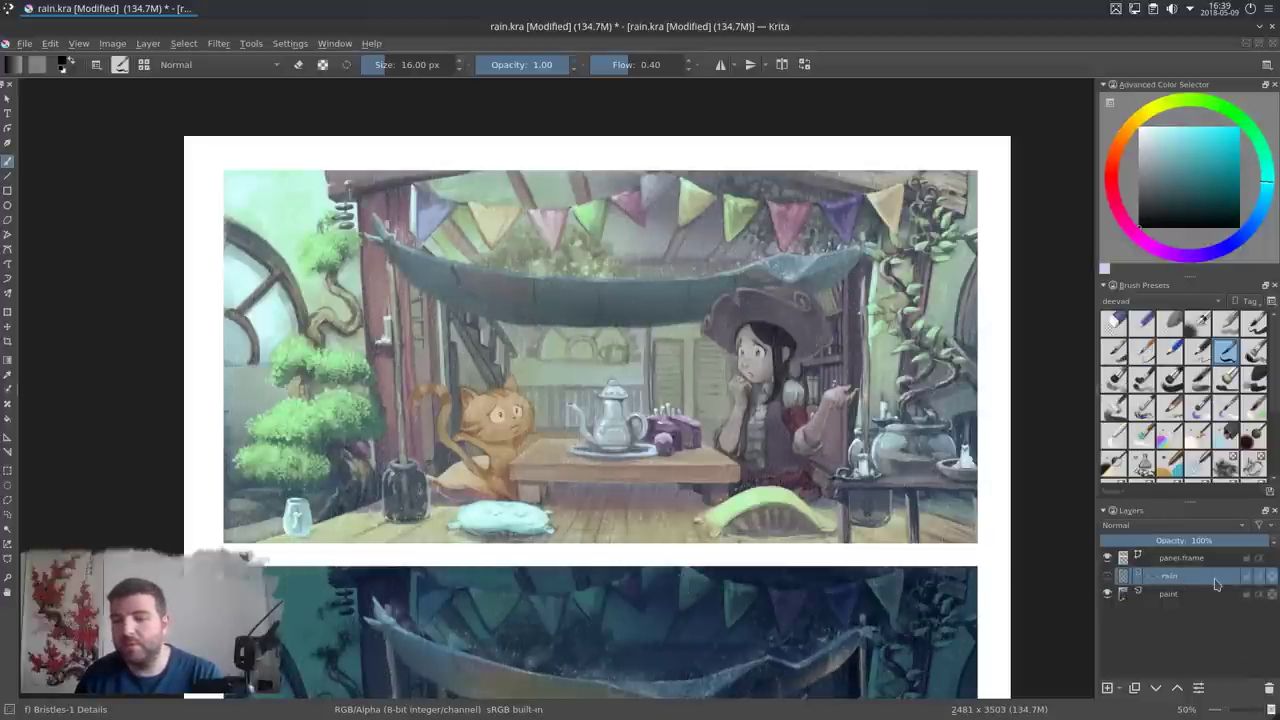
mouse_move(1213, 584)
click(1161, 598)
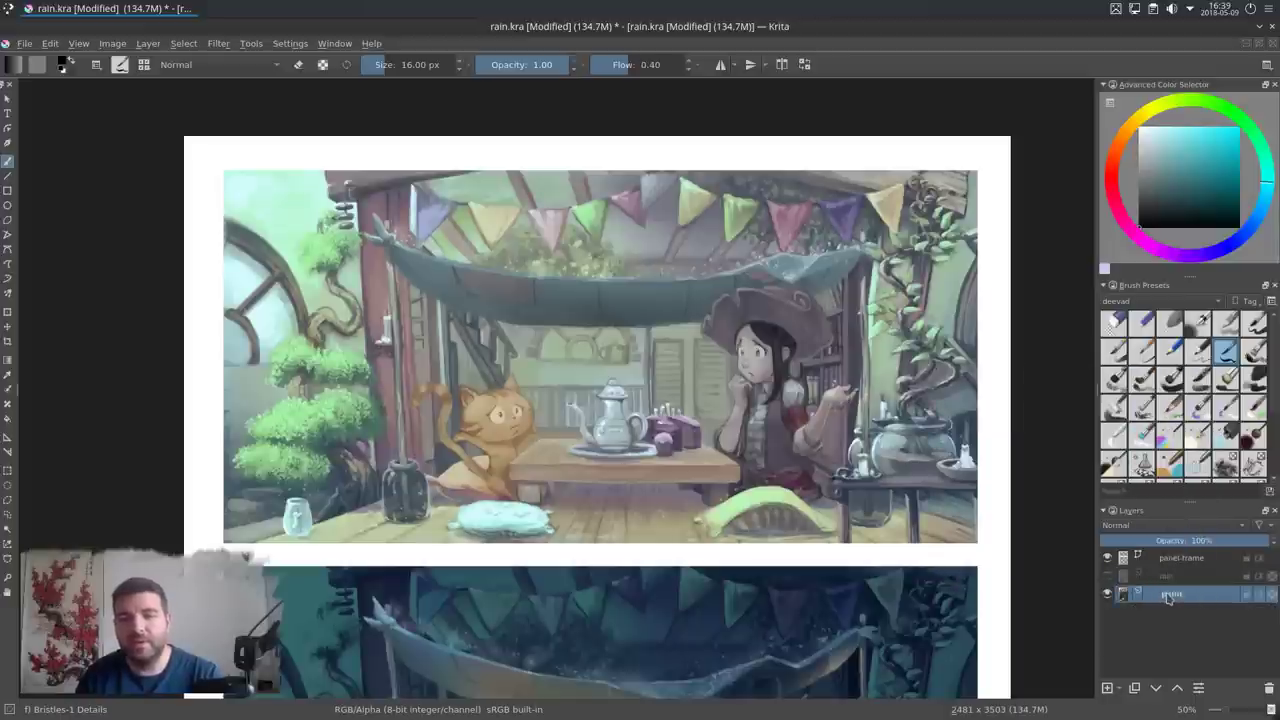
mouse_move(1168, 598)
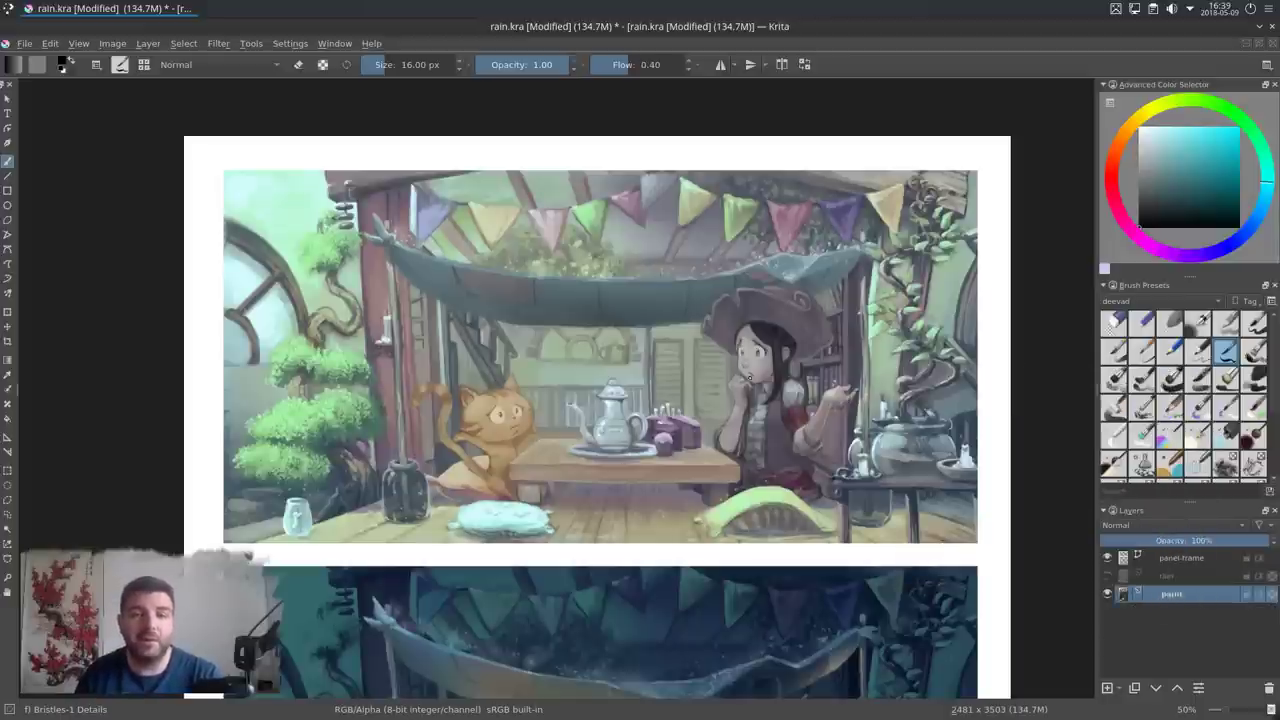
scroll(749, 377, up, 1)
- Launch the G'MIC-Qt filter window from Krita's Filter menu
click(218, 43)
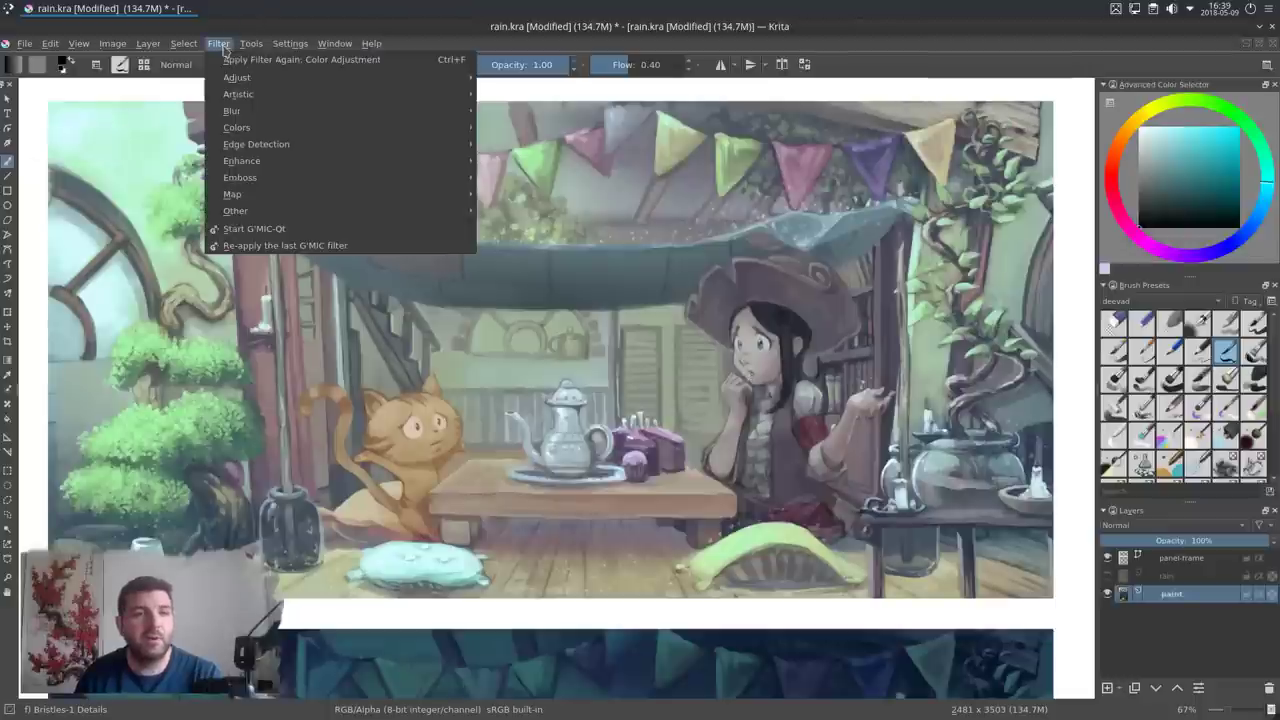
click(284, 232)
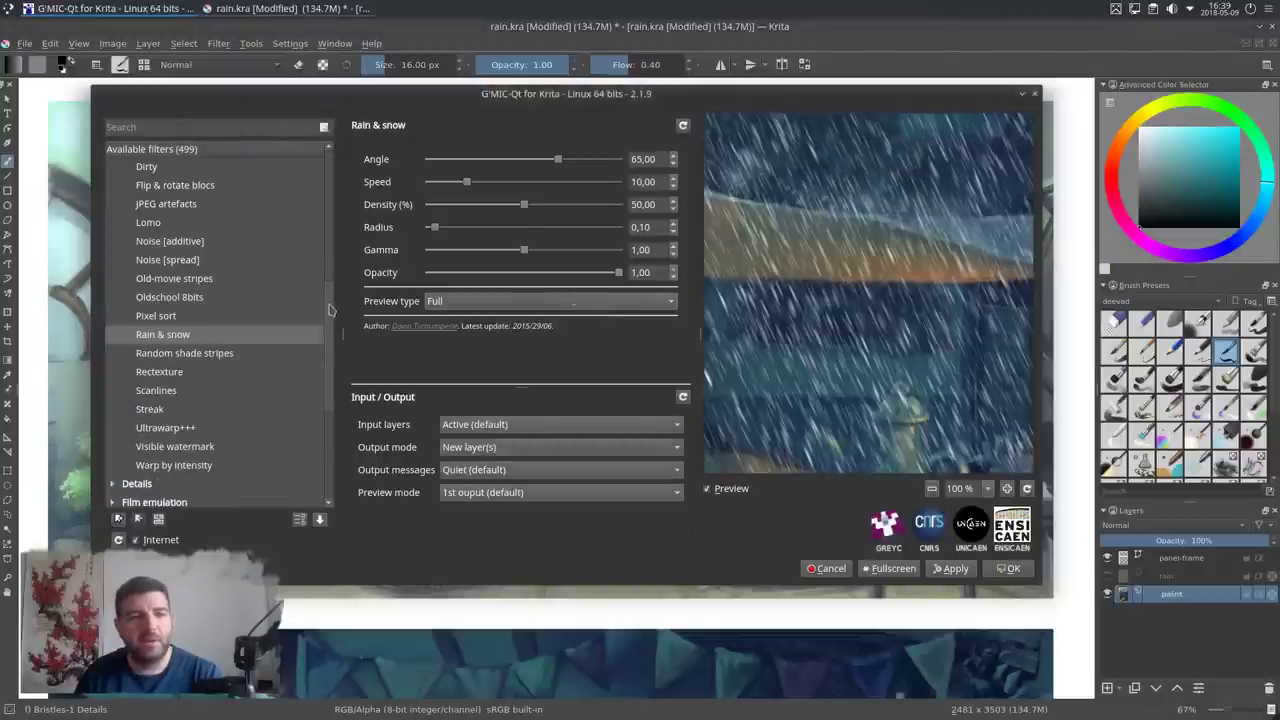
drag(323, 302, 322, 160)
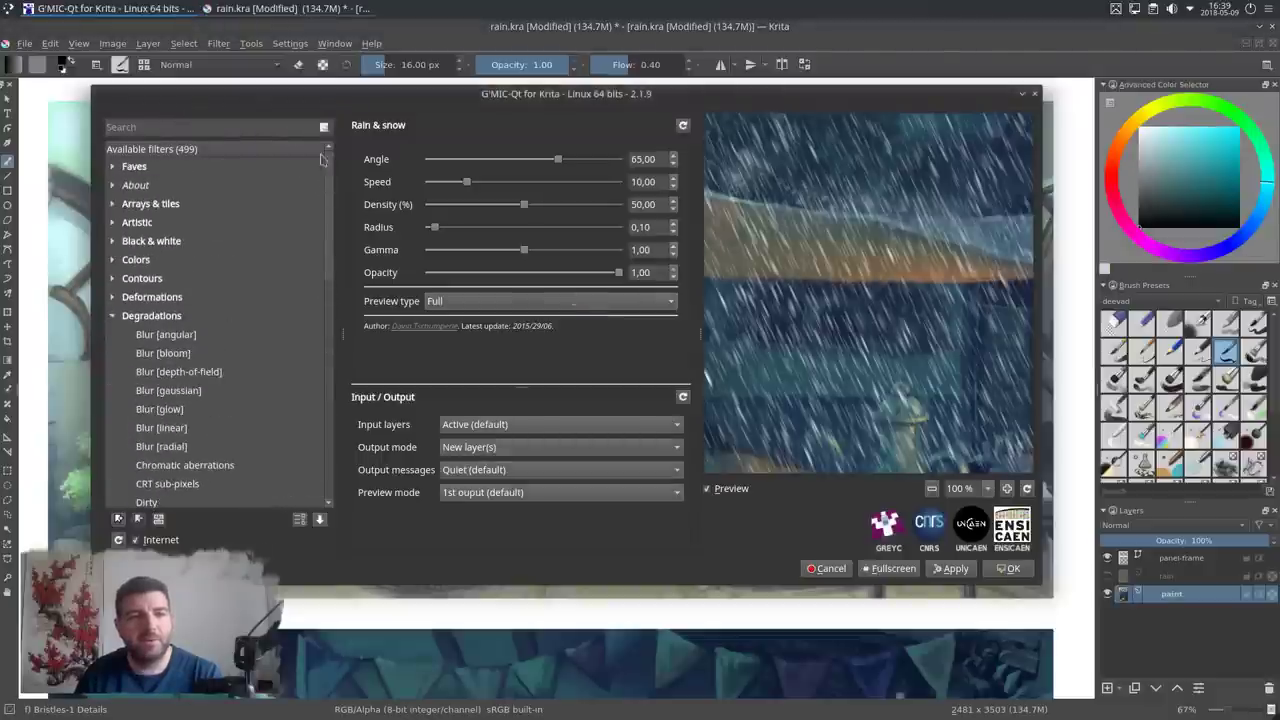
- Search 'rain', preview Rain & snow on the girl with the lantern, and set Angle to 83.88
click(209, 127)
text(rain)
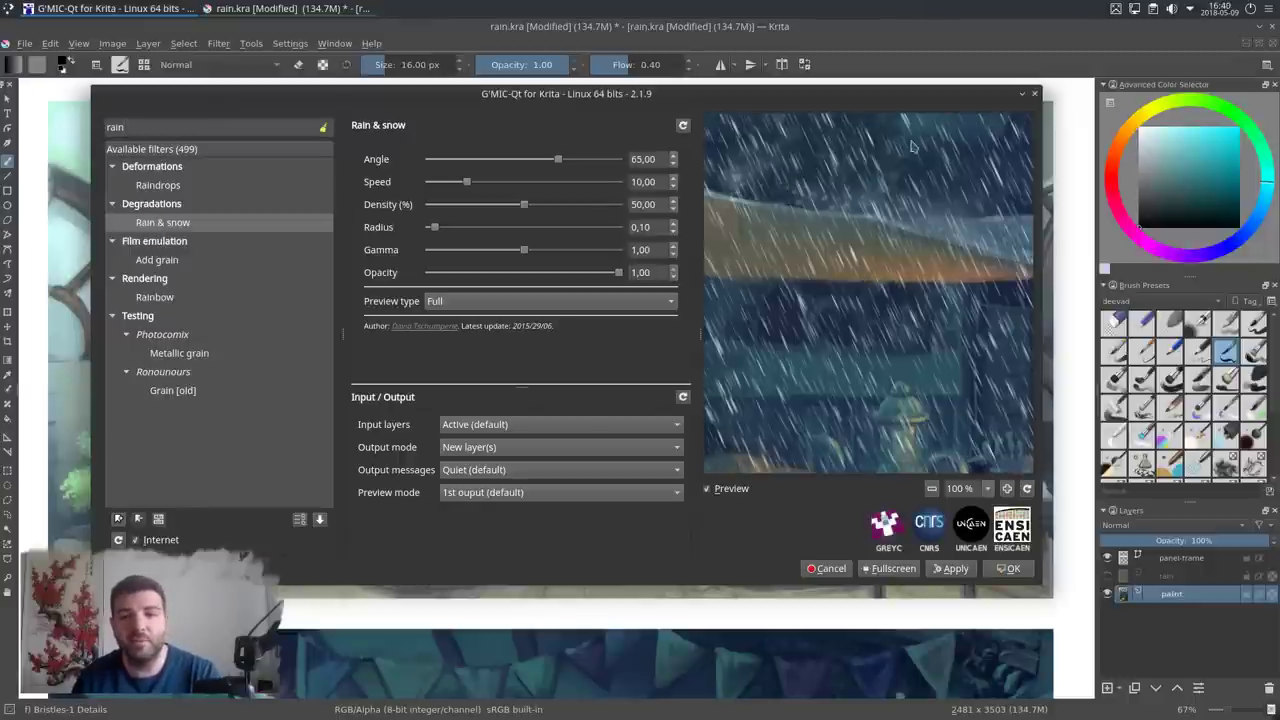
drag(895, 193, 867, 339)
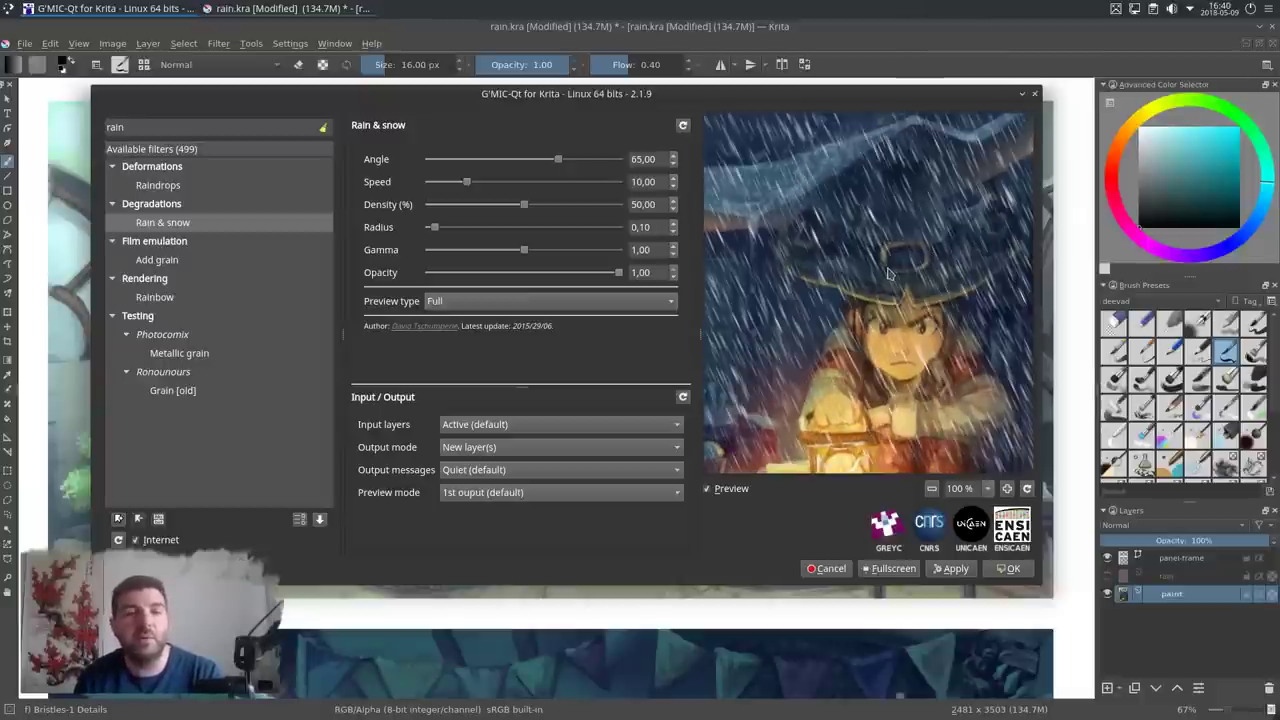
mouse_move(558, 160)
mouse_down()
mouse_move(540, 163)
mouse_move(566, 161)
mouse_up()
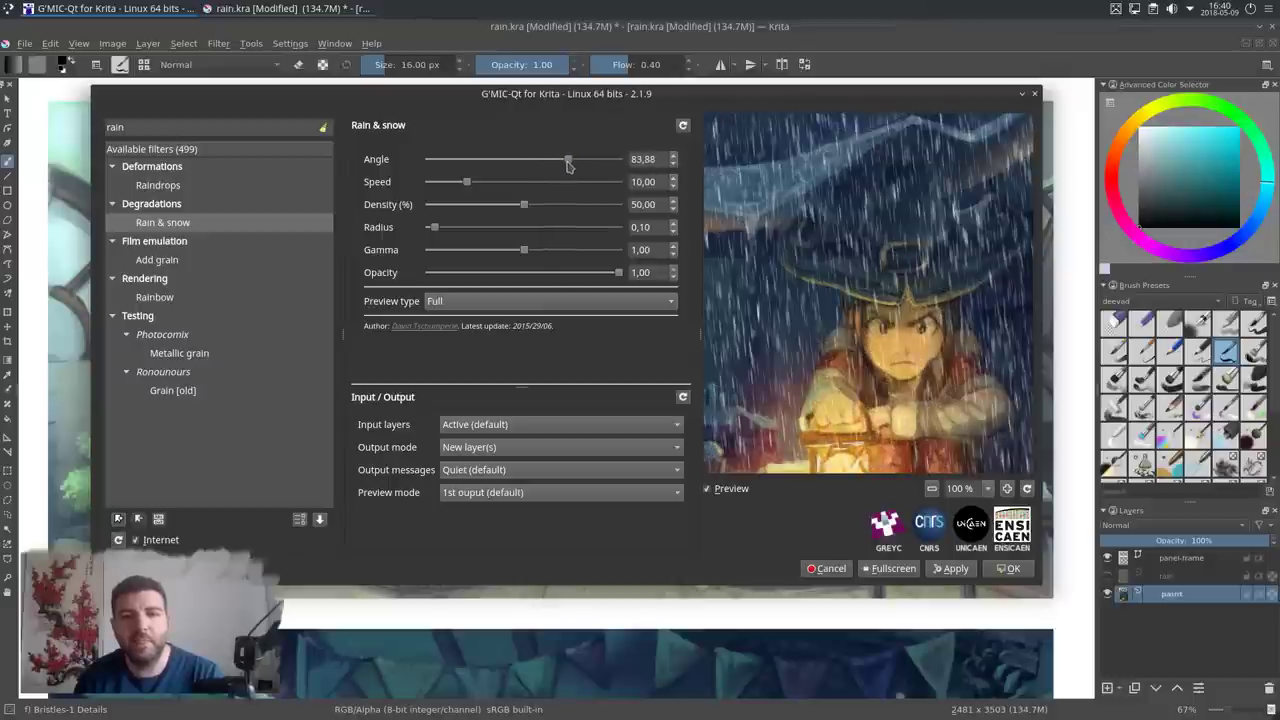
- Set Rain & snow Angle to 92.88, Radius to 0.26 and Speed to about 19
drag(567, 163, 572, 162)
drag(467, 182, 490, 182)
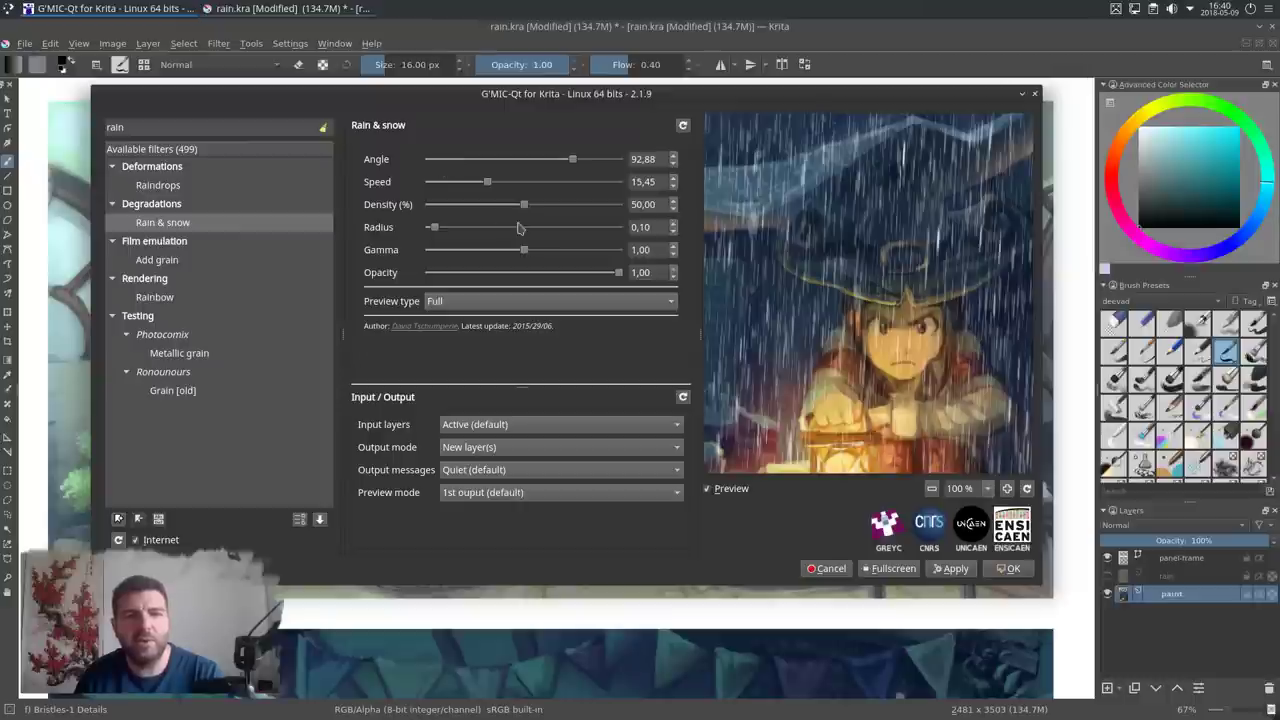
drag(441, 229, 447, 230)
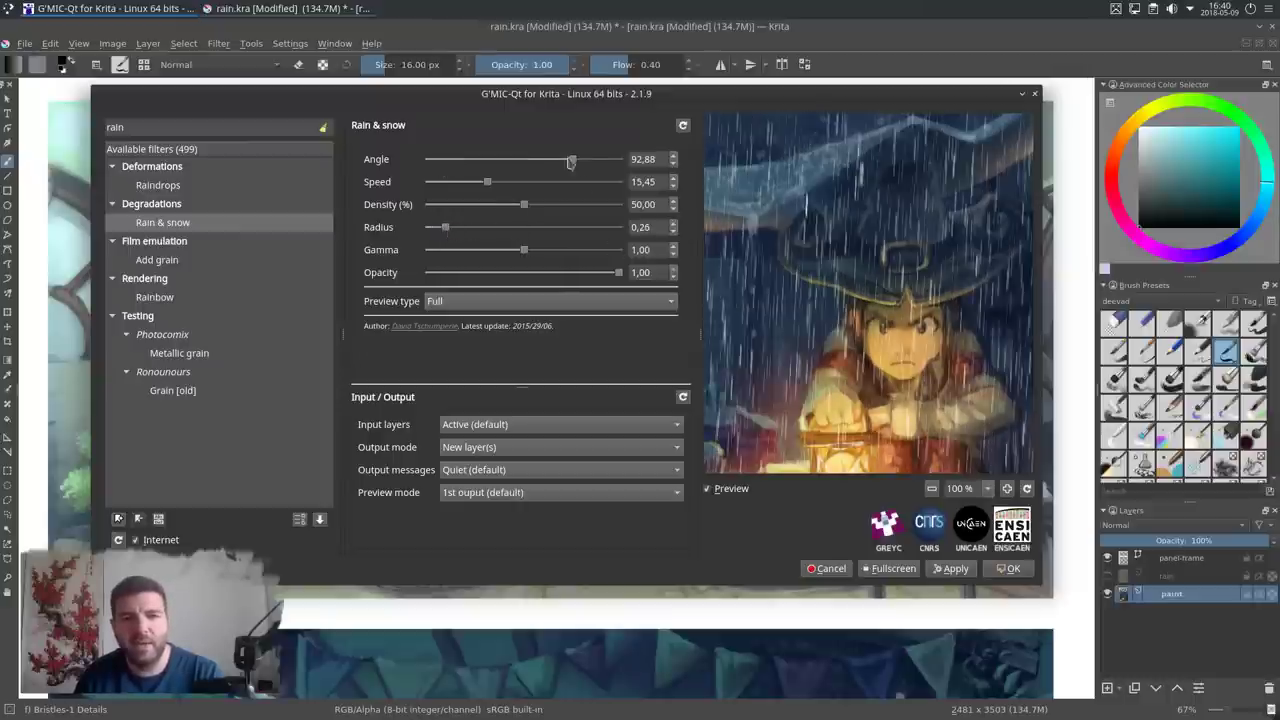
drag(488, 184, 502, 184)
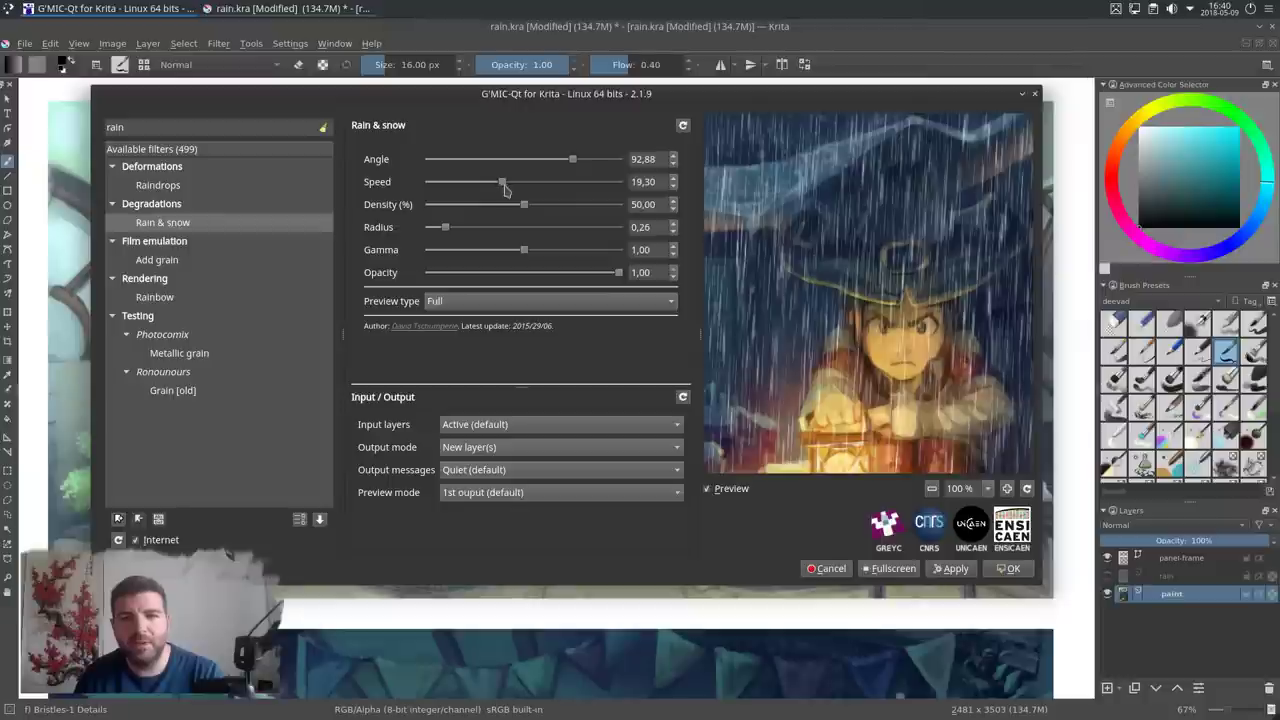
- Apply the rain as a new layer, dismiss the output-mode warning, and zoom to 100%
click(1013, 568)
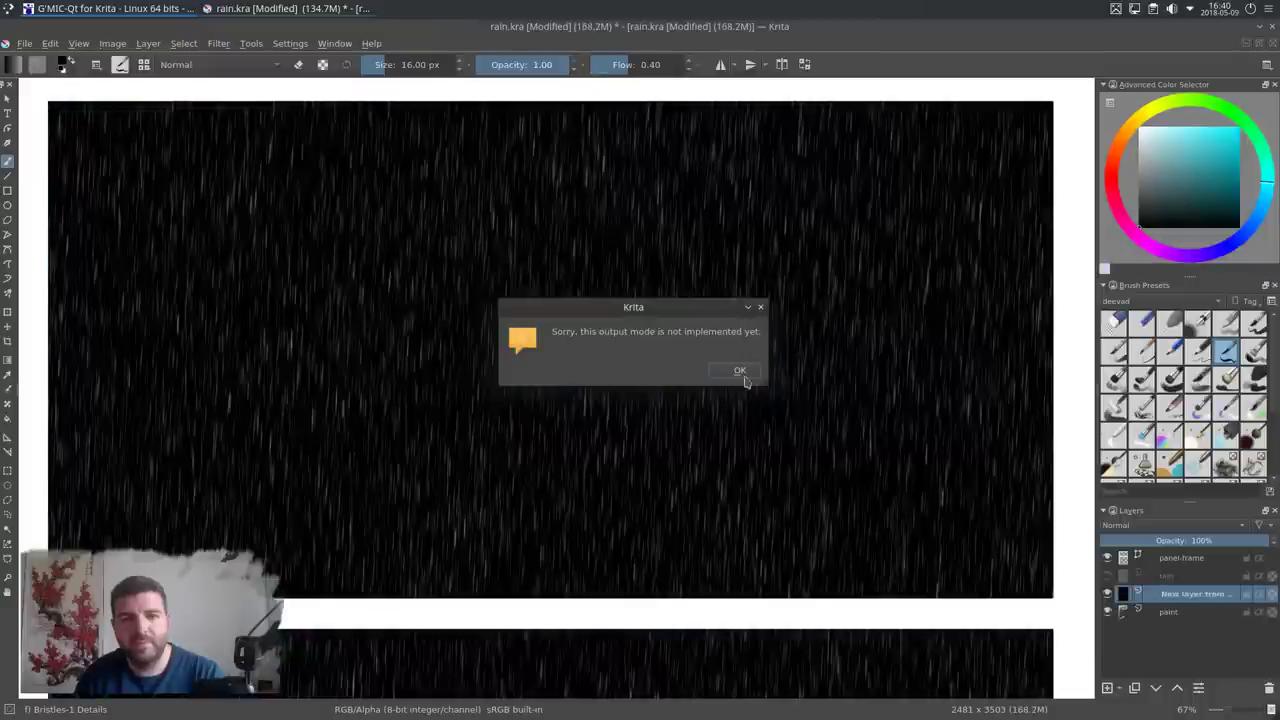
click(740, 370)
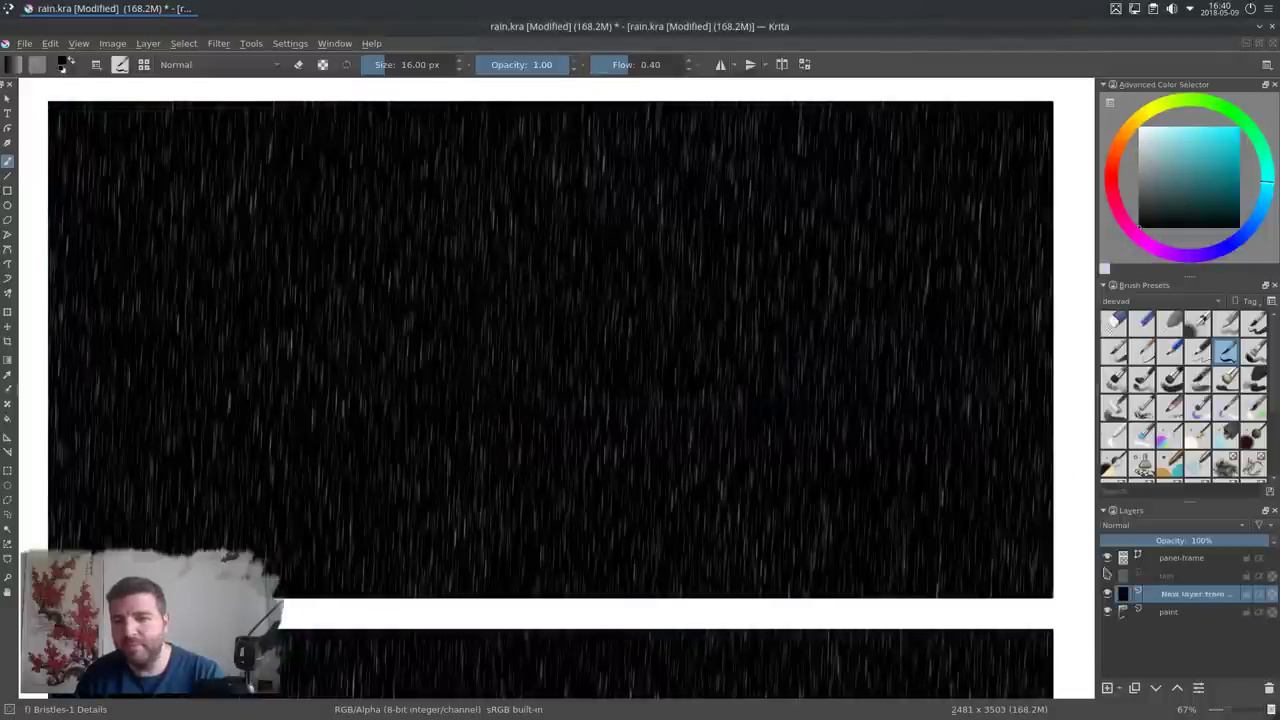
key(1)
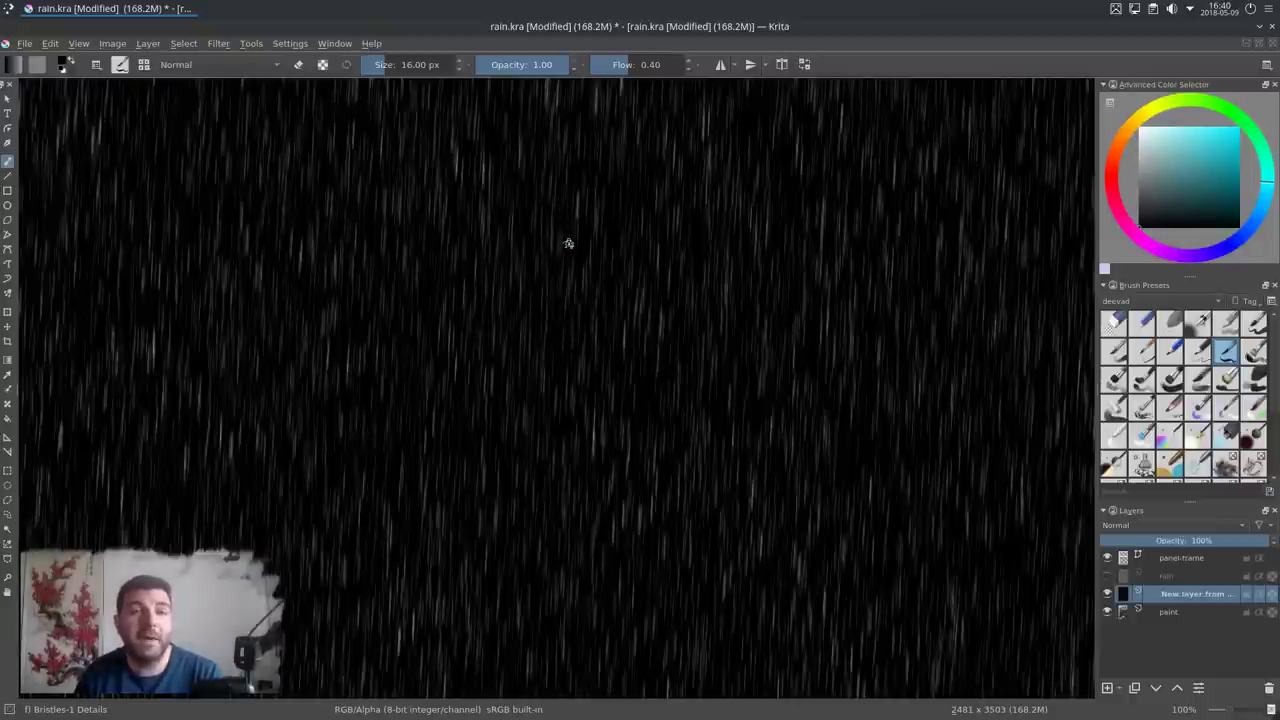
- Open Color to Alpha on the G'MIC rain layer with black at threshold 100
click(219, 44)
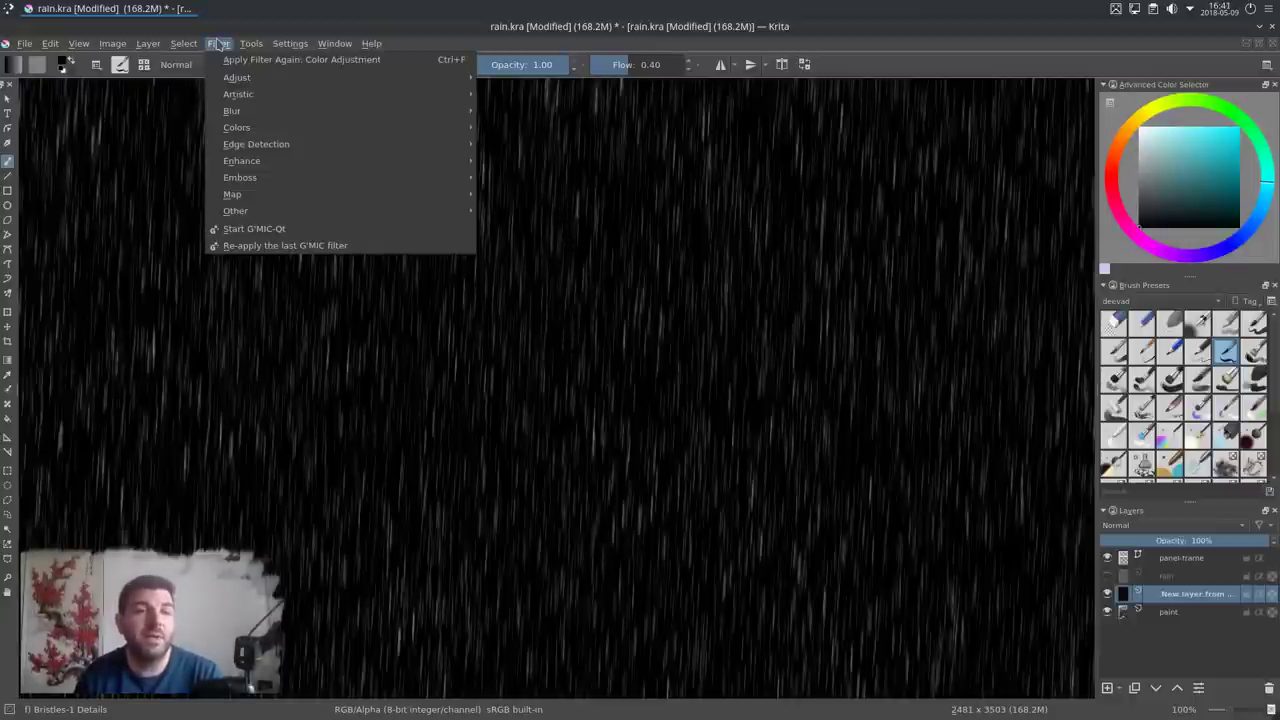
mouse_move(272, 127)
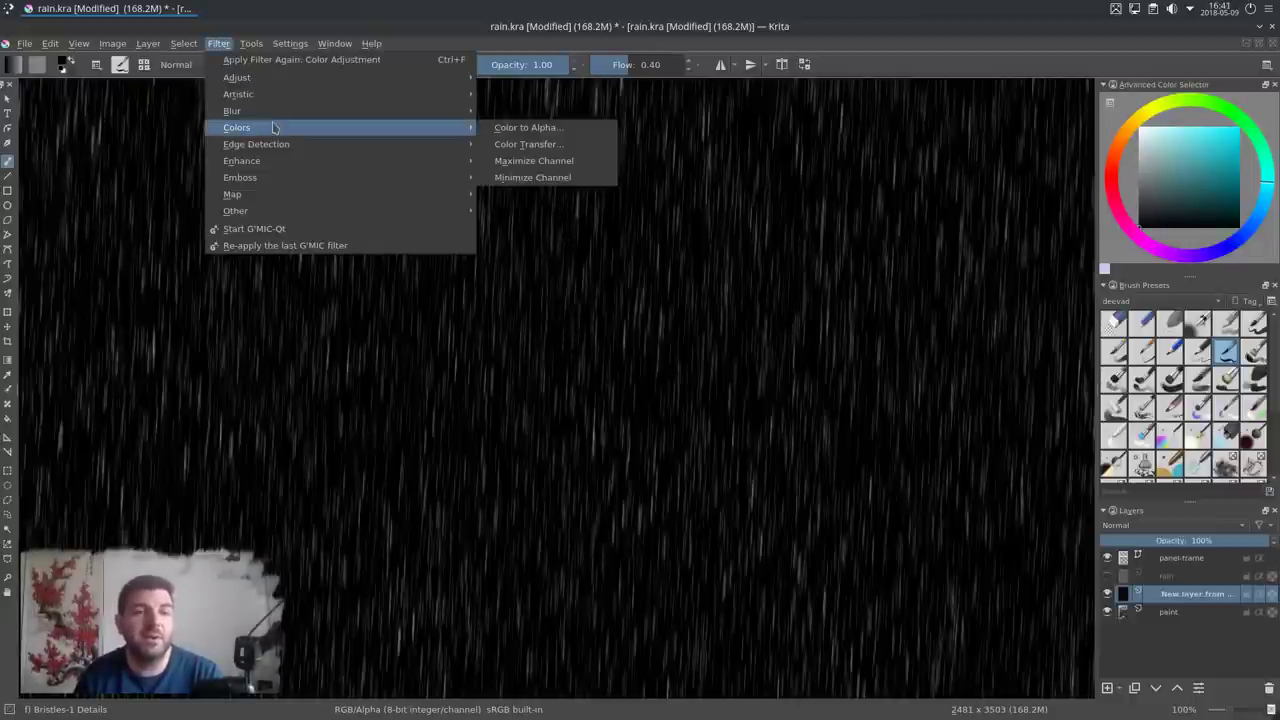
click(562, 131)
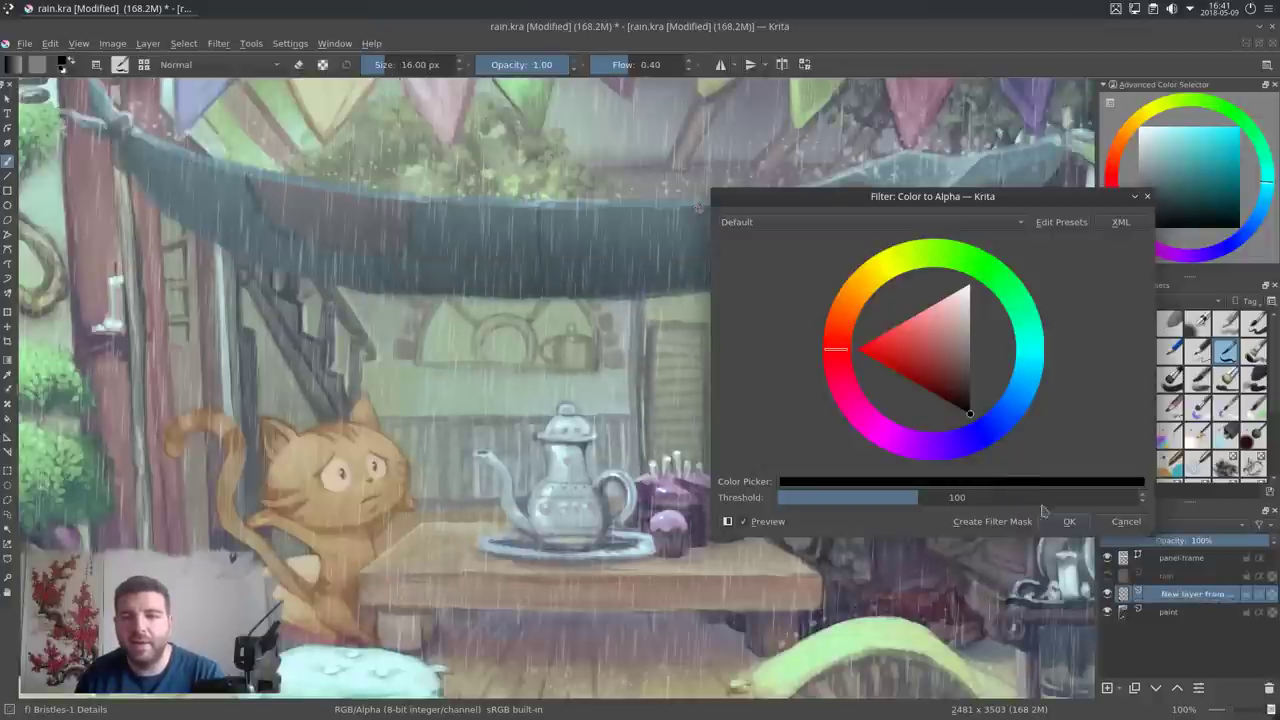
- Make the G'MIC rain layer's black transparent and scroll over both panels
click(1067, 523)
scroll(800, 374, down, 3)
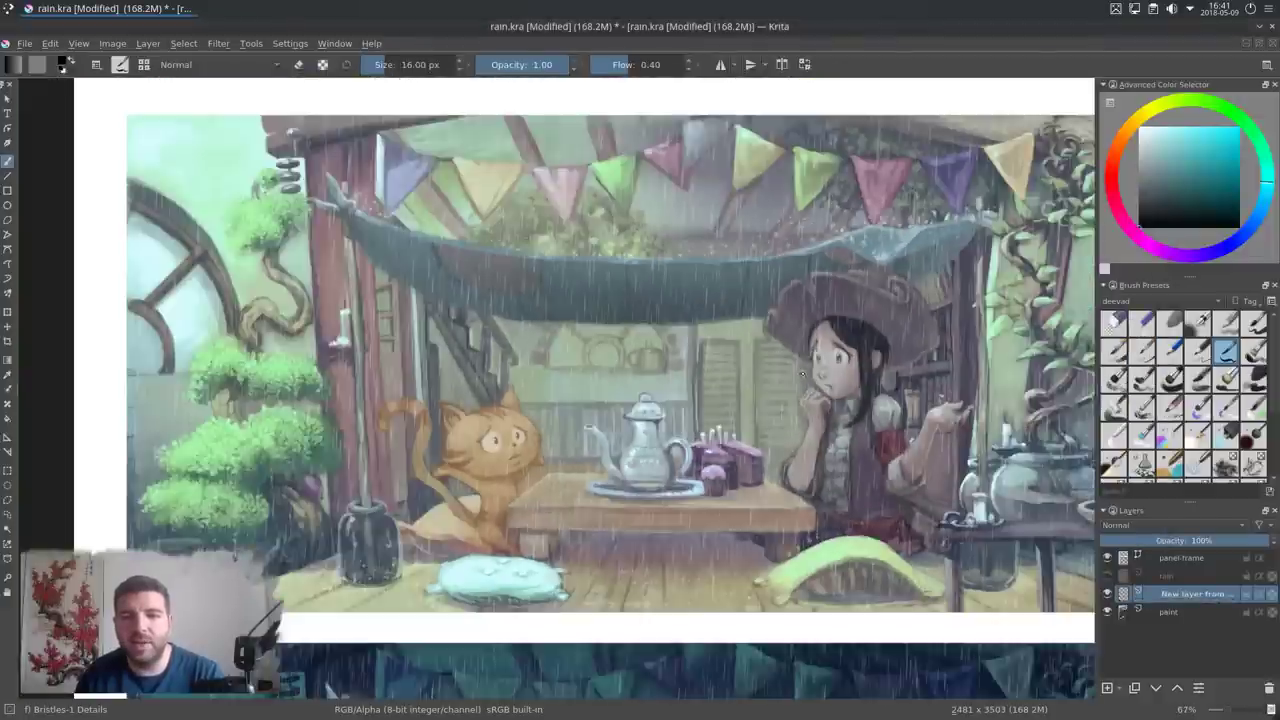
scroll(832, 374, down, 5)
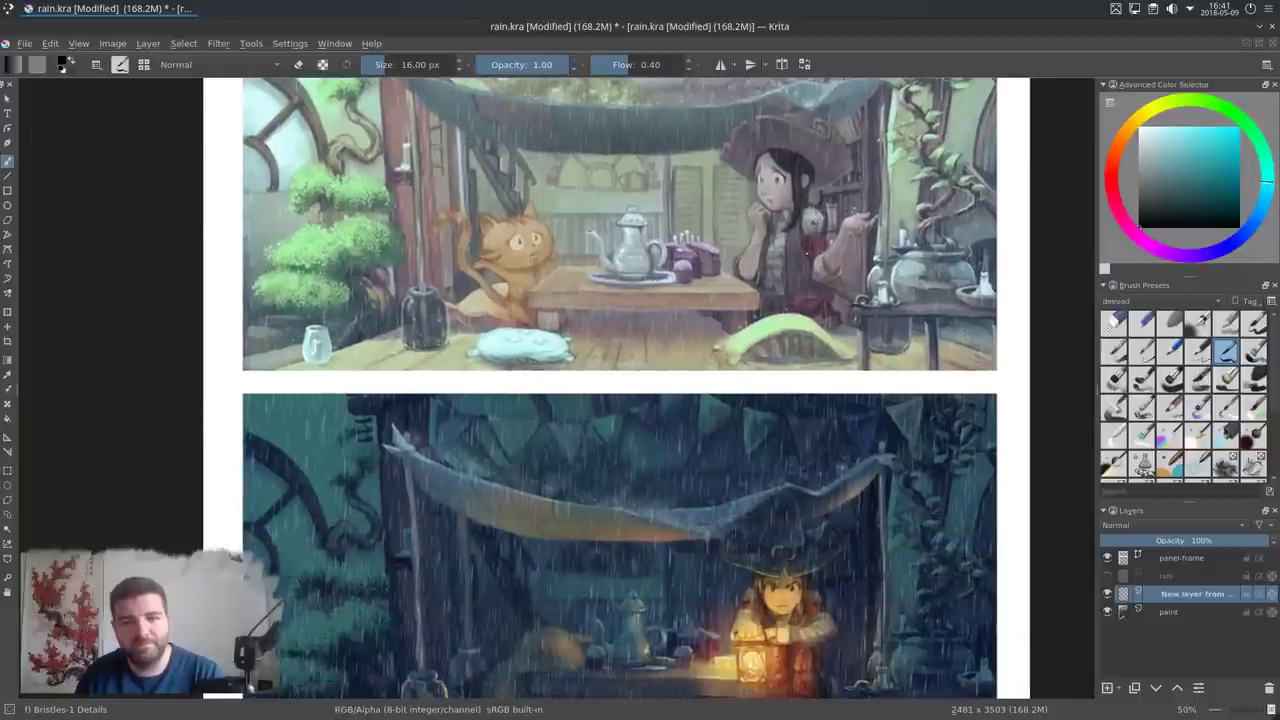
scroll(790, 240, up, 4)
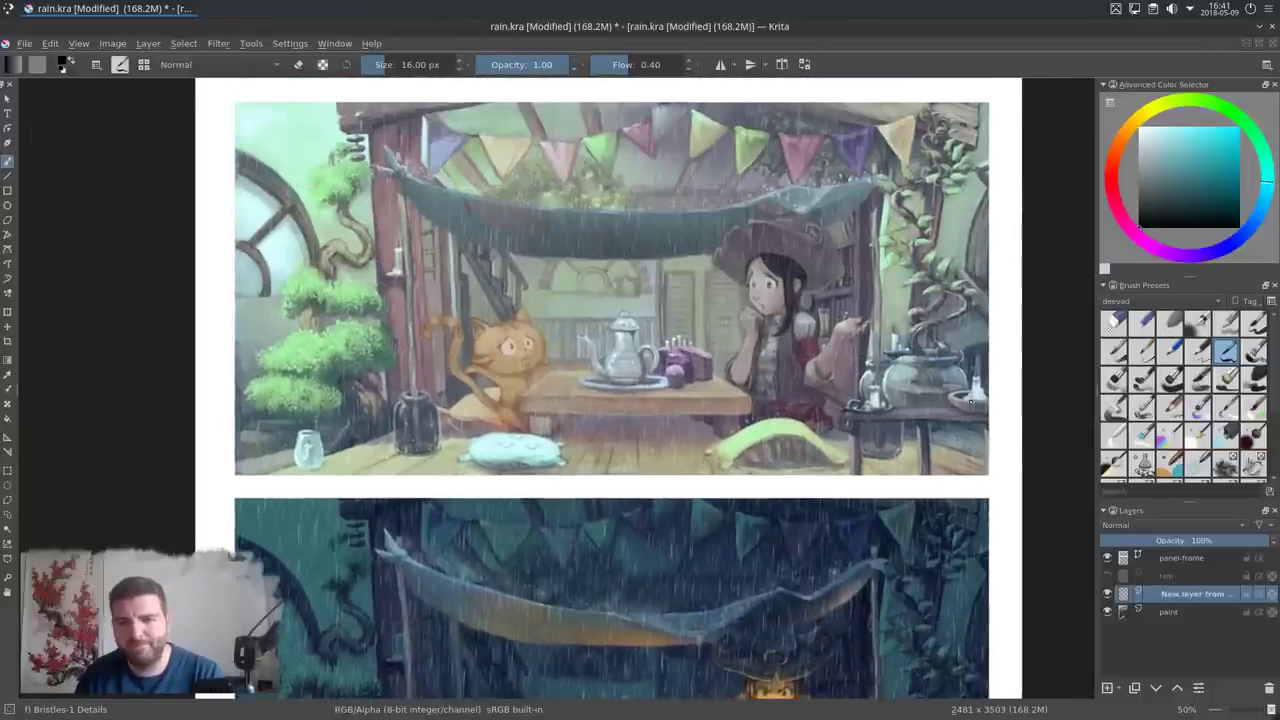
- Hide the G'MIC rain layer and show the hand-painted rain layer again
click(1107, 594)
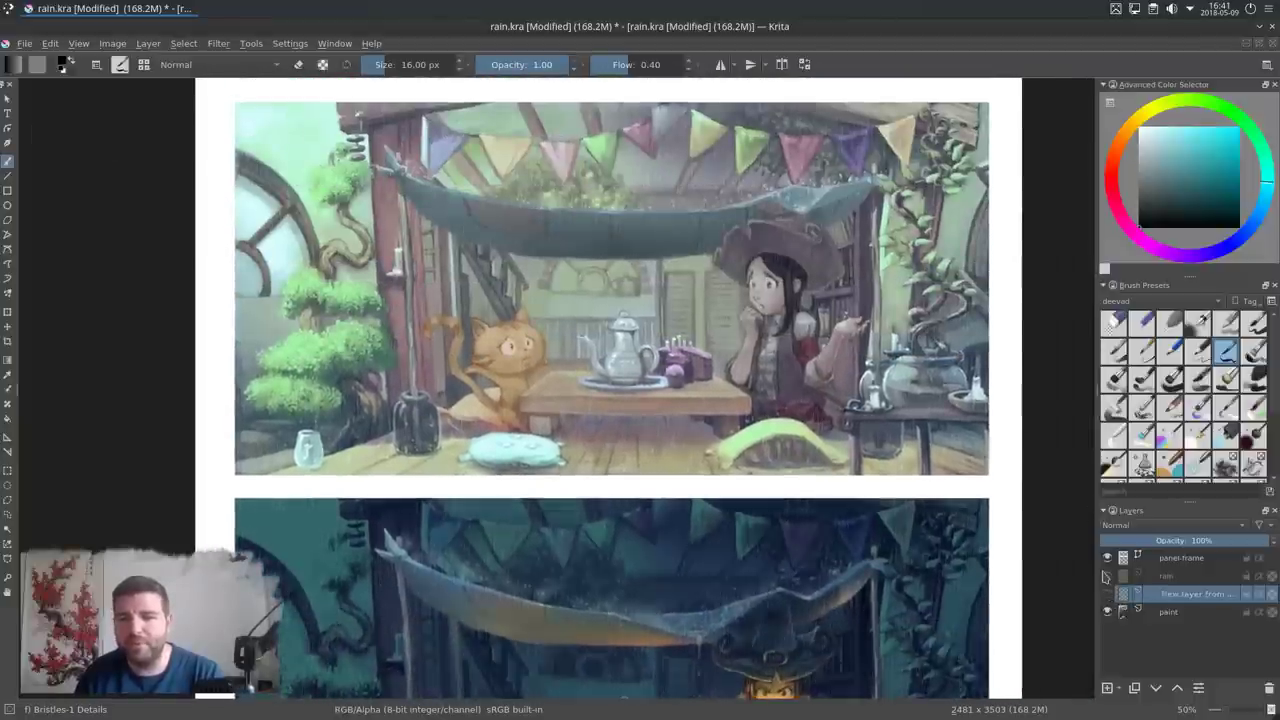
click(1107, 576)
drag(816, 550, 802, 563)
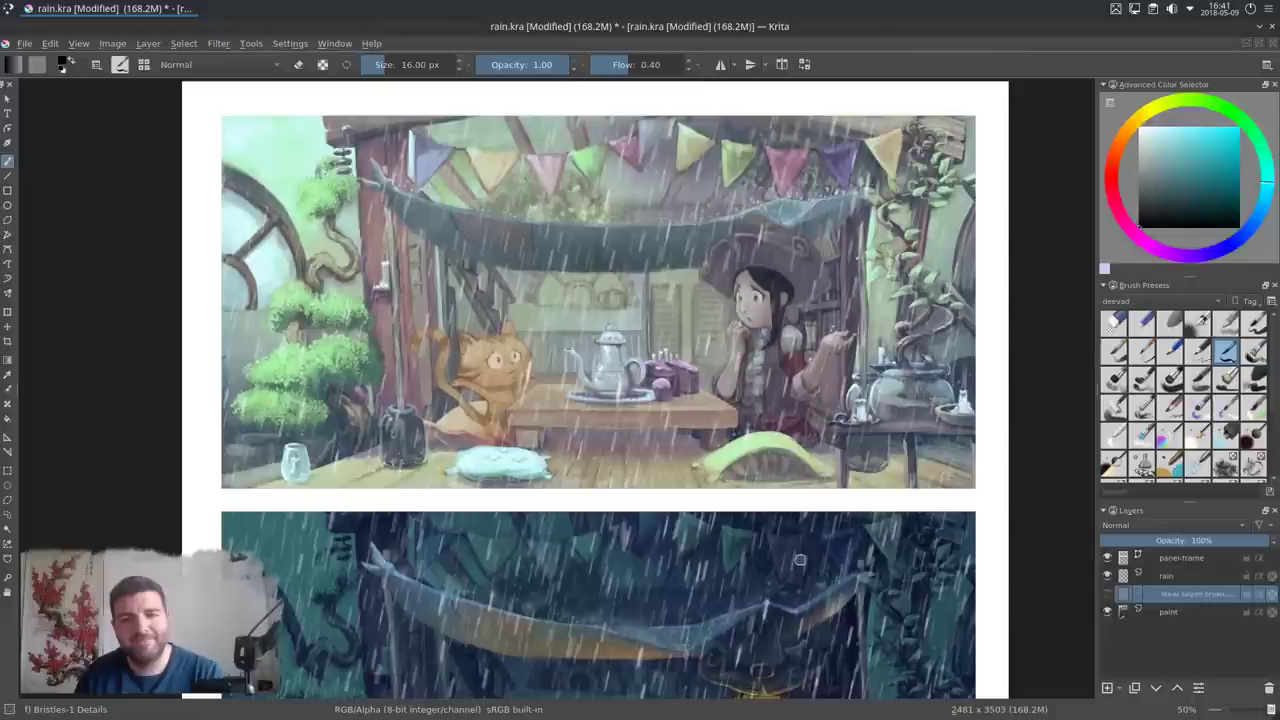